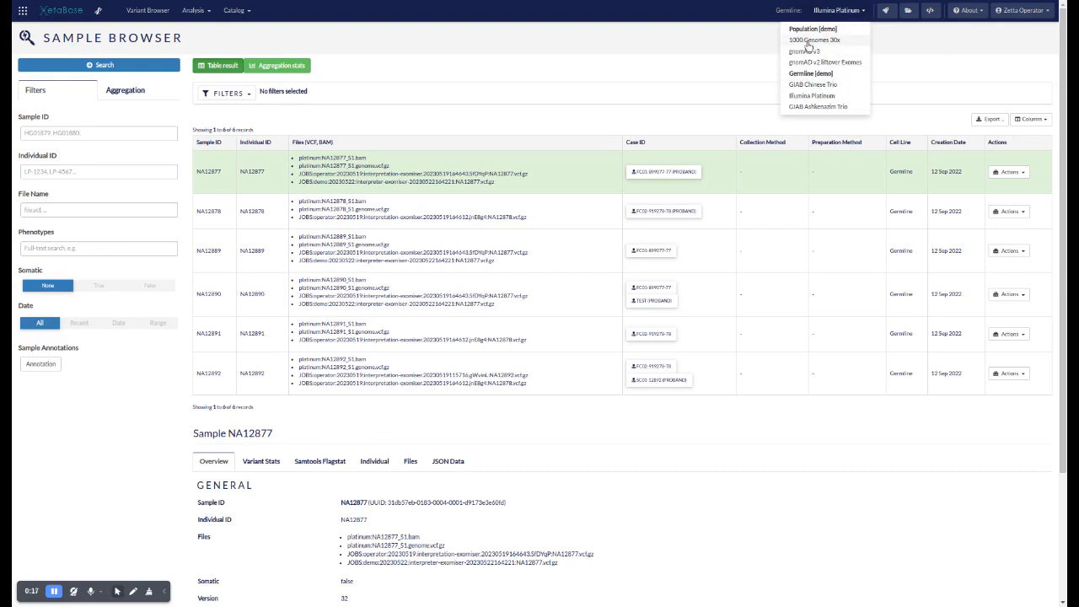
Select sample NA12889 in the Illumina Platinum sample list to show its overview details
{"action": "left_click", "coordinate": [654, 104]}
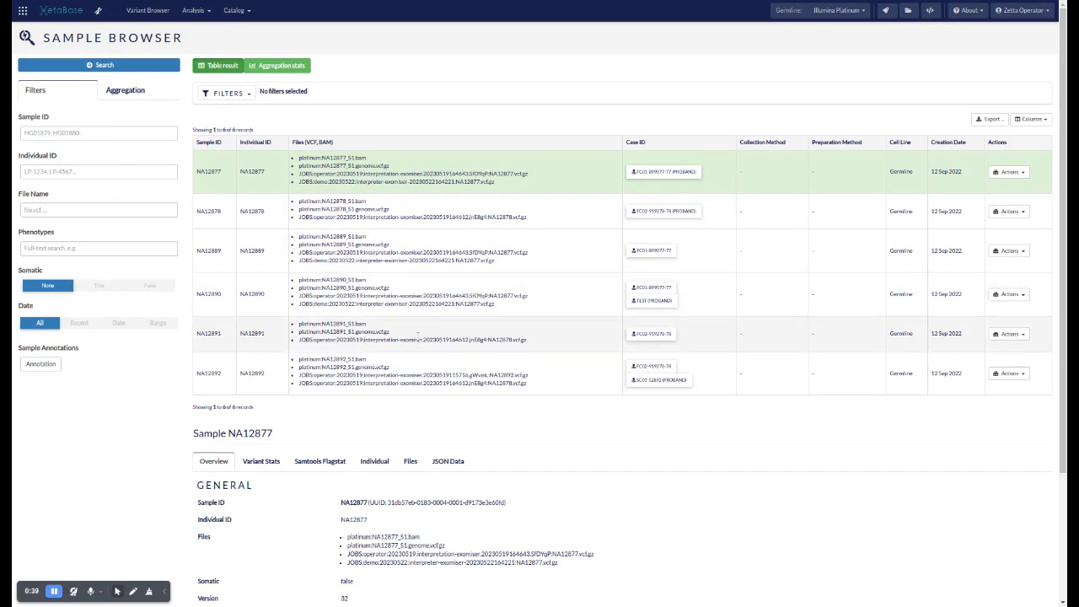
{"action": "scroll", "coordinate": [469, 373], "scroll_direction": "down", "scroll_amount": 1}
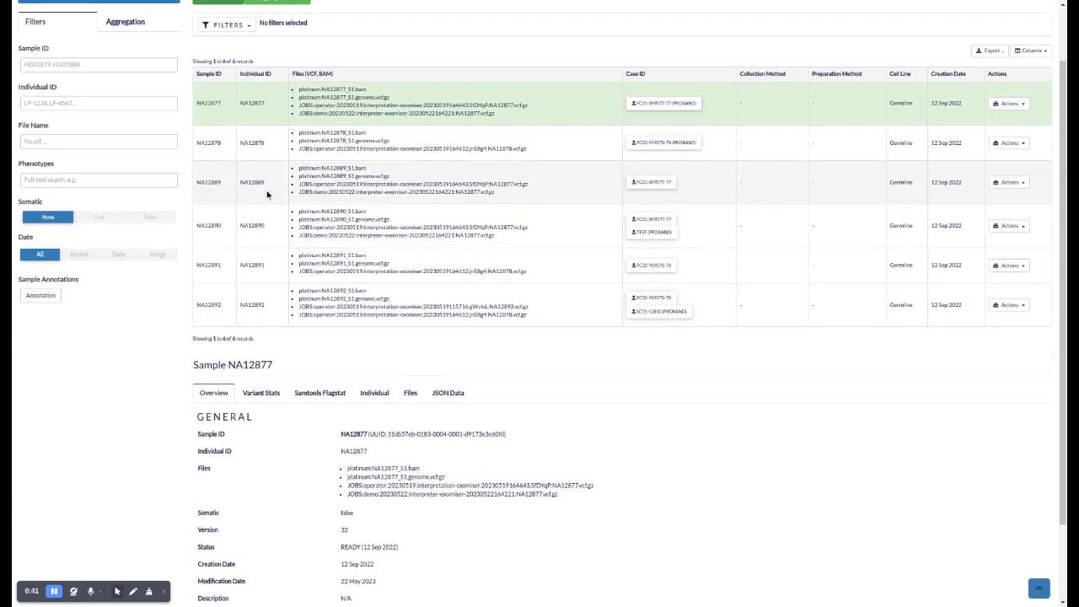
{"action": "left_click", "coordinate": [210, 195]}
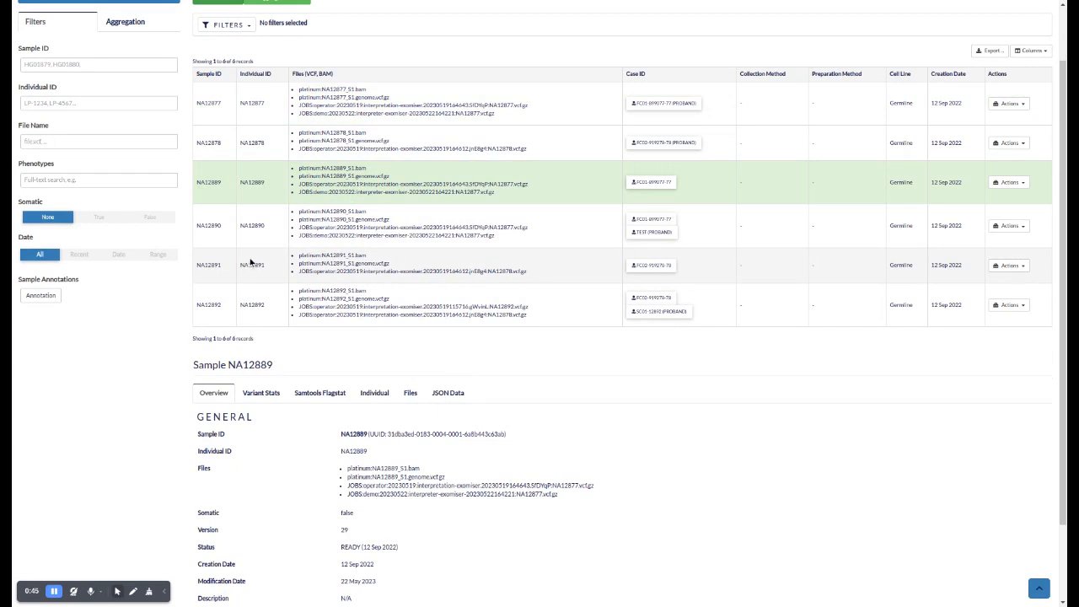
{"action": "scroll", "coordinate": [251, 263], "scroll_direction": "down", "scroll_amount": 2}
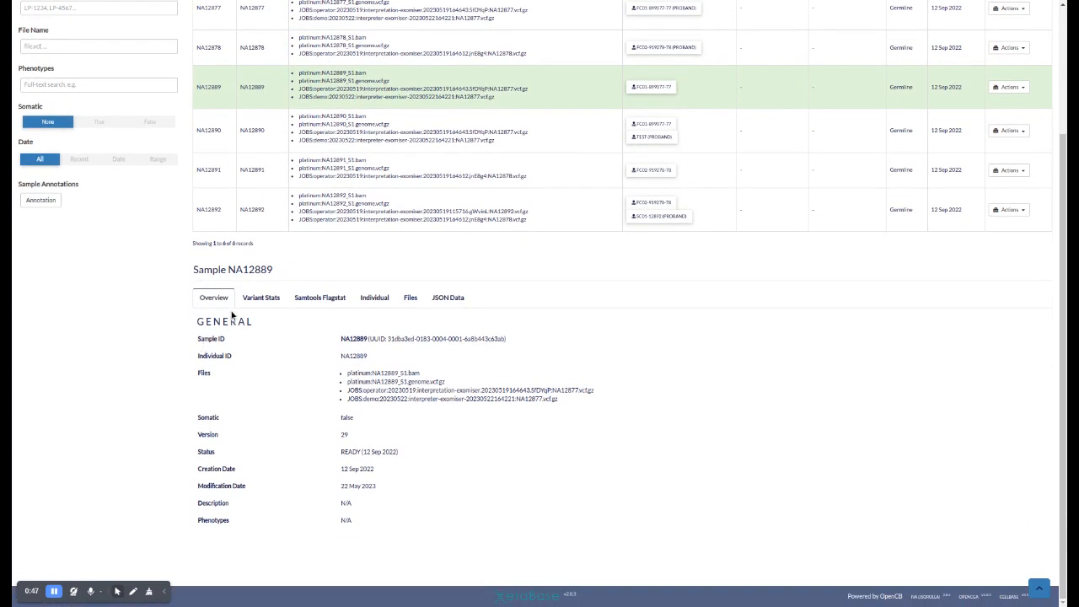
Examine the variant statistics of sample NA12889, from the summary through the chromosome, consequence type, biotype and ClinVar clinical significance charts
{"action": "left_click", "coordinate": [261, 297]}
{"action": "scroll", "coordinate": [259, 302], "scroll_direction": "down", "scroll_amount": 1}
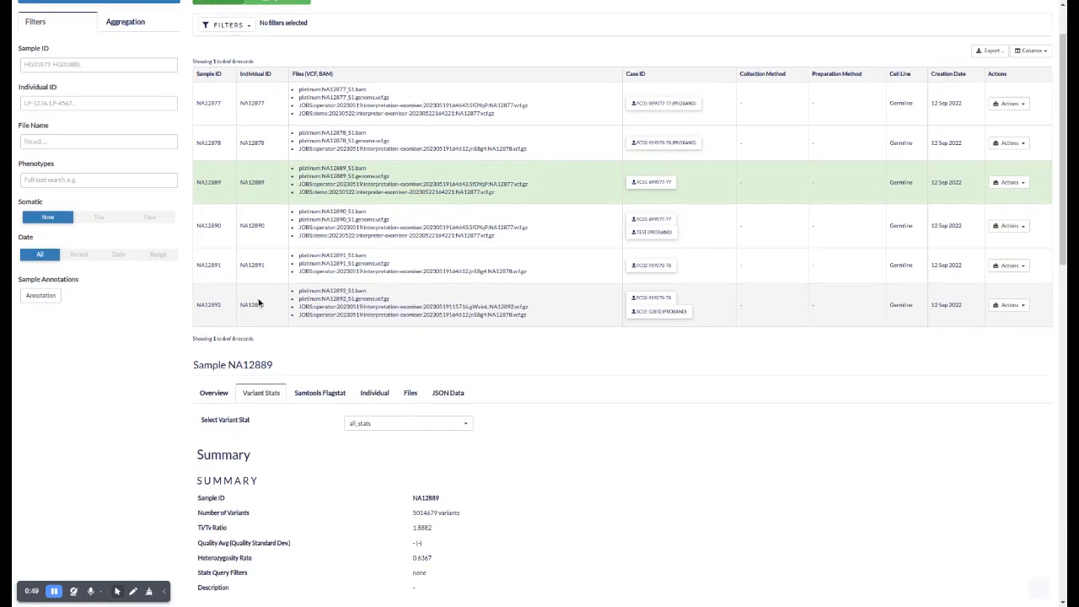
{"action": "scroll", "coordinate": [259, 302], "scroll_direction": "down", "scroll_amount": 3}
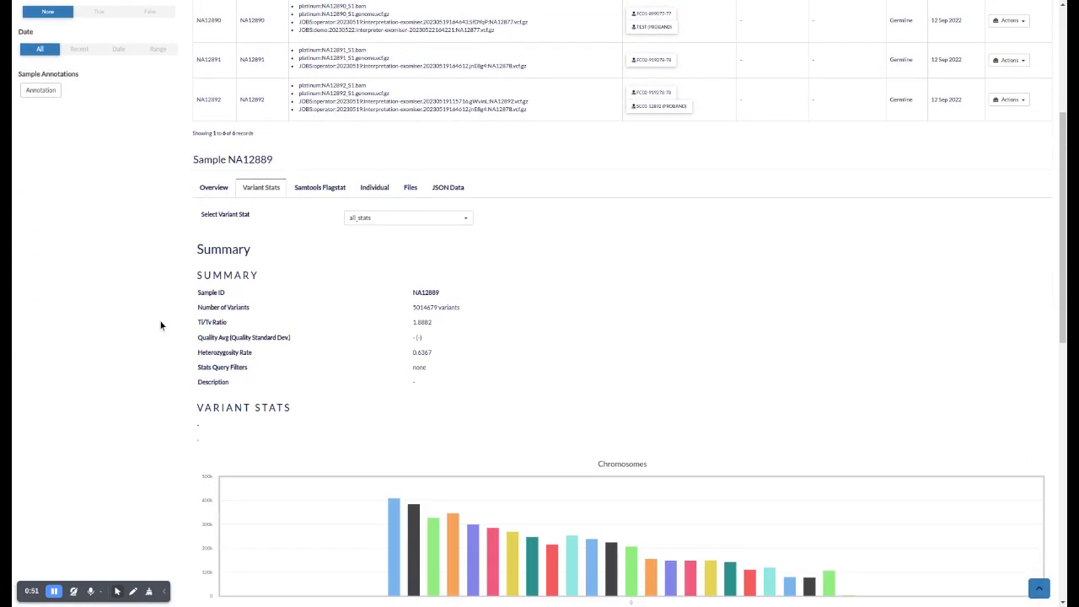
{"action": "scroll", "coordinate": [160, 320], "scroll_direction": "down", "scroll_amount": 3}
{"action": "scroll", "coordinate": [101, 297], "scroll_direction": "down", "scroll_amount": 3}
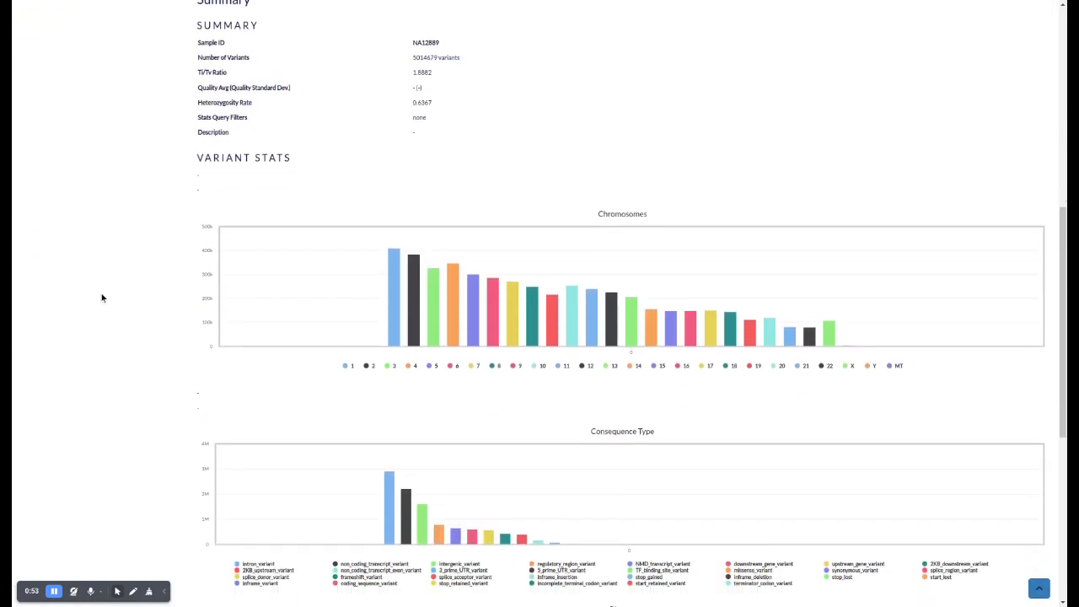
{"action": "scroll", "coordinate": [104, 297], "scroll_direction": "down", "scroll_amount": 3}
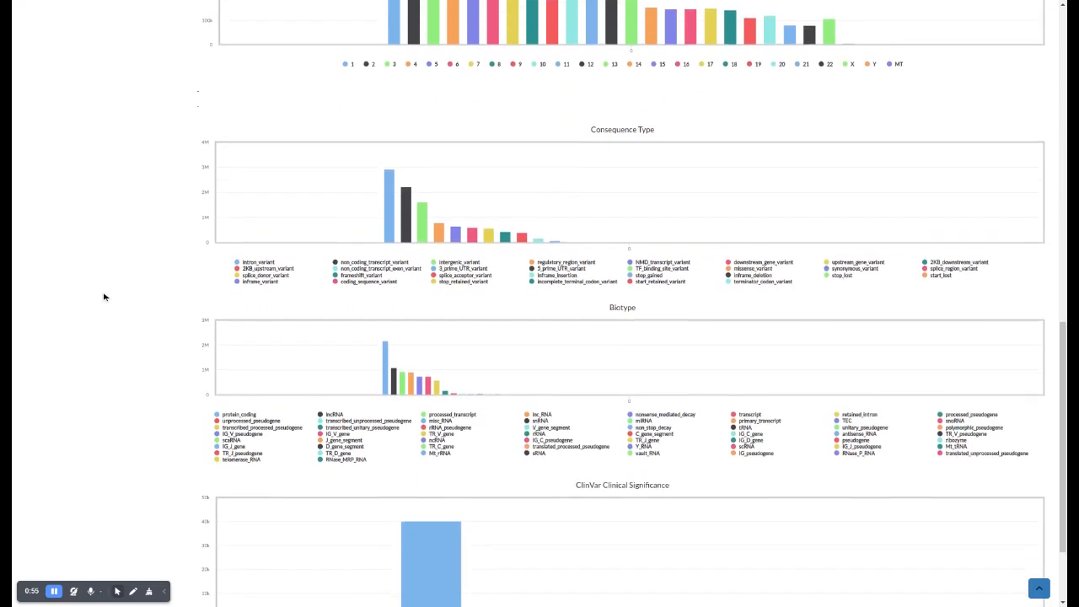
{"action": "scroll", "coordinate": [104, 297], "scroll_direction": "down", "scroll_amount": 1}
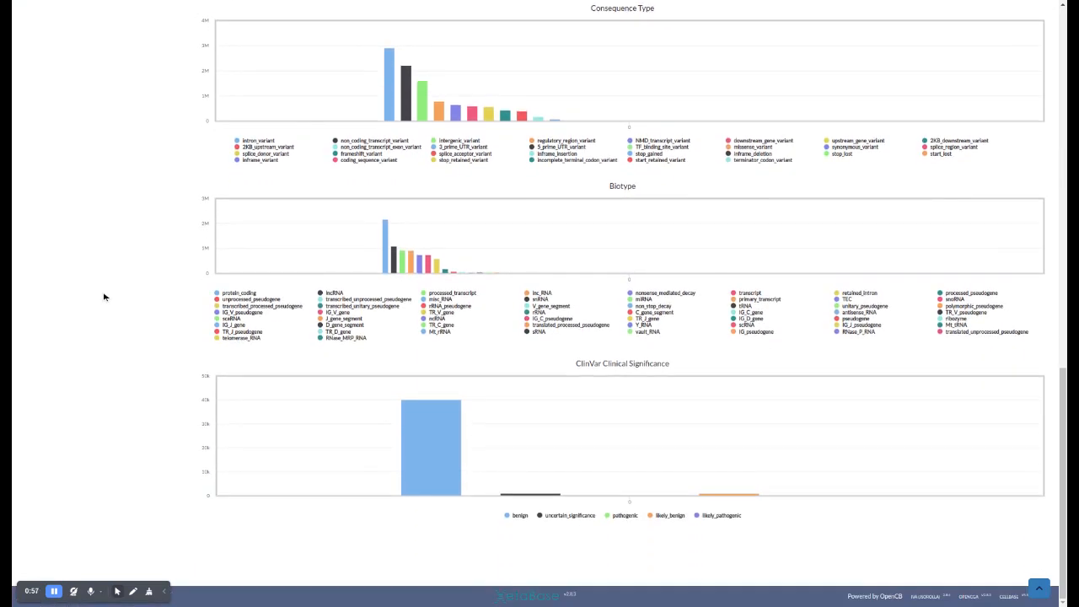
{"action": "scroll", "coordinate": [104, 297], "scroll_direction": "up", "scroll_amount": 10}
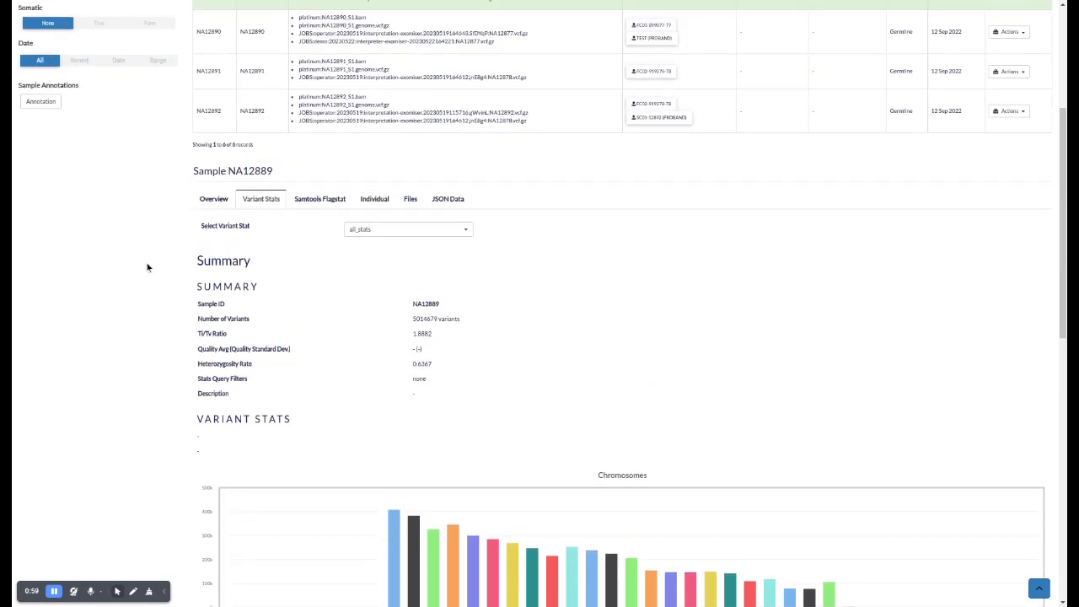
View the list of files linked to sample NA12889
{"action": "left_click", "coordinate": [410, 200]}
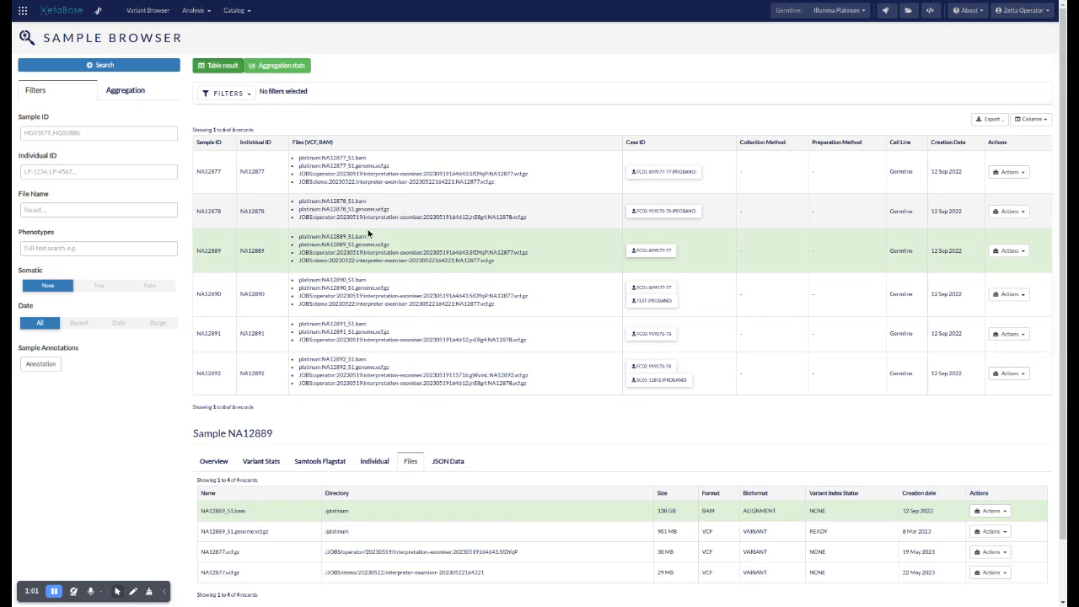
{"action": "scroll", "coordinate": [369, 233], "scroll_direction": "down", "scroll_amount": 2}
{"action": "scroll", "coordinate": [318, 259], "scroll_direction": "up", "scroll_amount": 2}
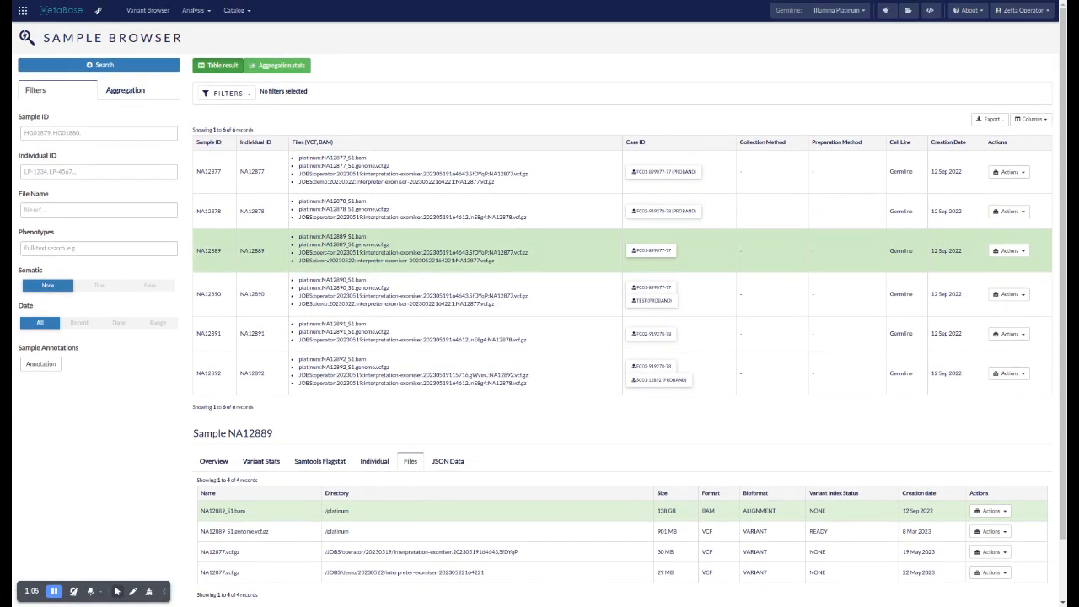
Switch the active study to 1000 Genomes 30x and open its Variant Browser
{"action": "left_click", "coordinate": [841, 16]}
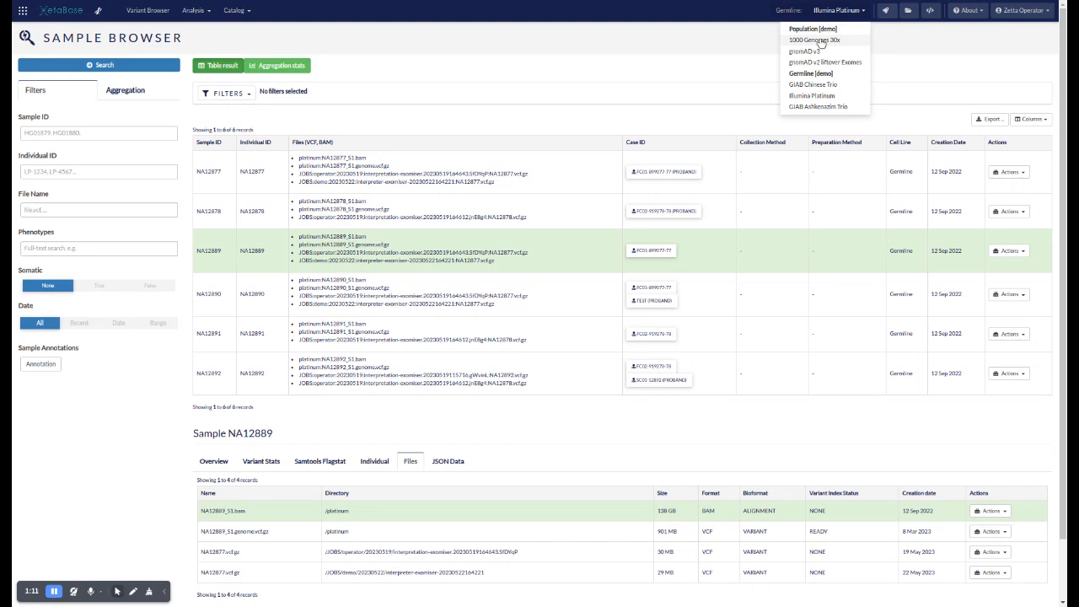
{"action": "left_click", "coordinate": [818, 40]}
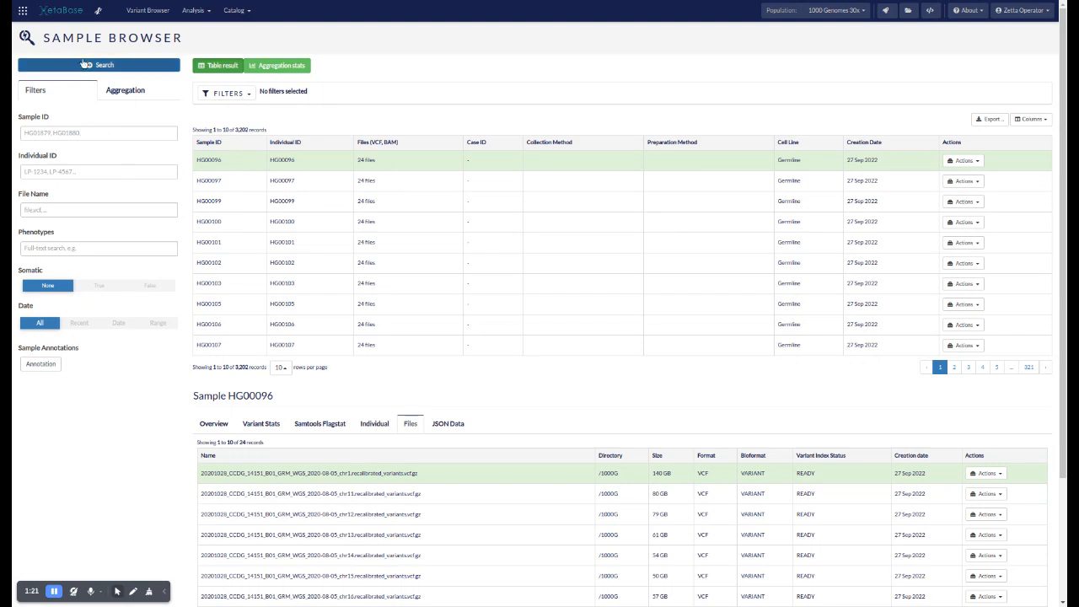
{"action": "left_click", "coordinate": [143, 11]}
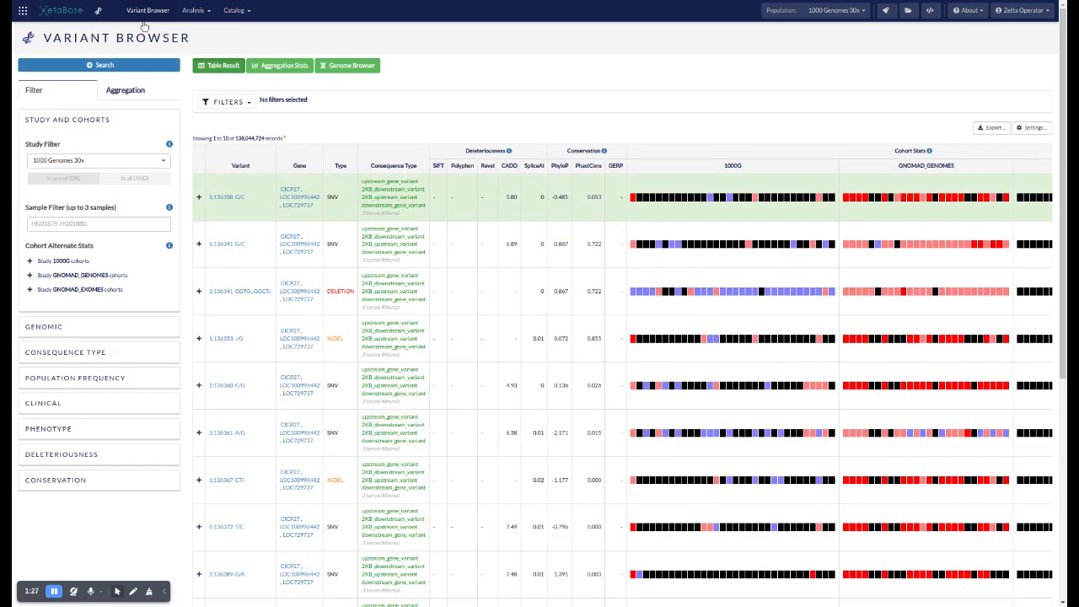
Return to the Variant Analysis start page, re-enter the Variant Browser from there and show the first variant's gene links
{"action": "left_click", "coordinate": [21, 10]}
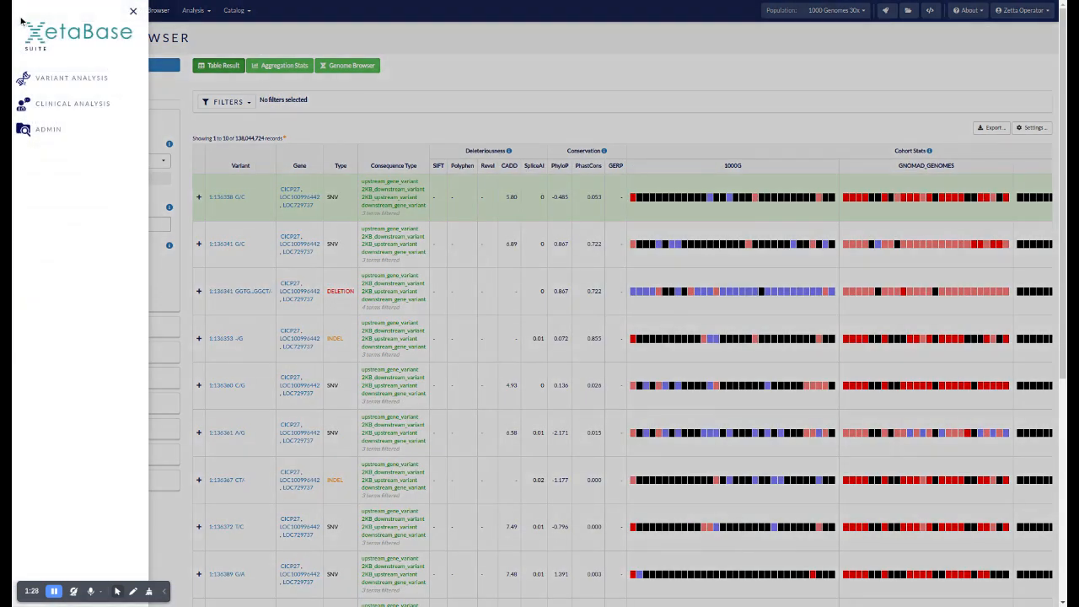
{"action": "left_click", "coordinate": [38, 80]}
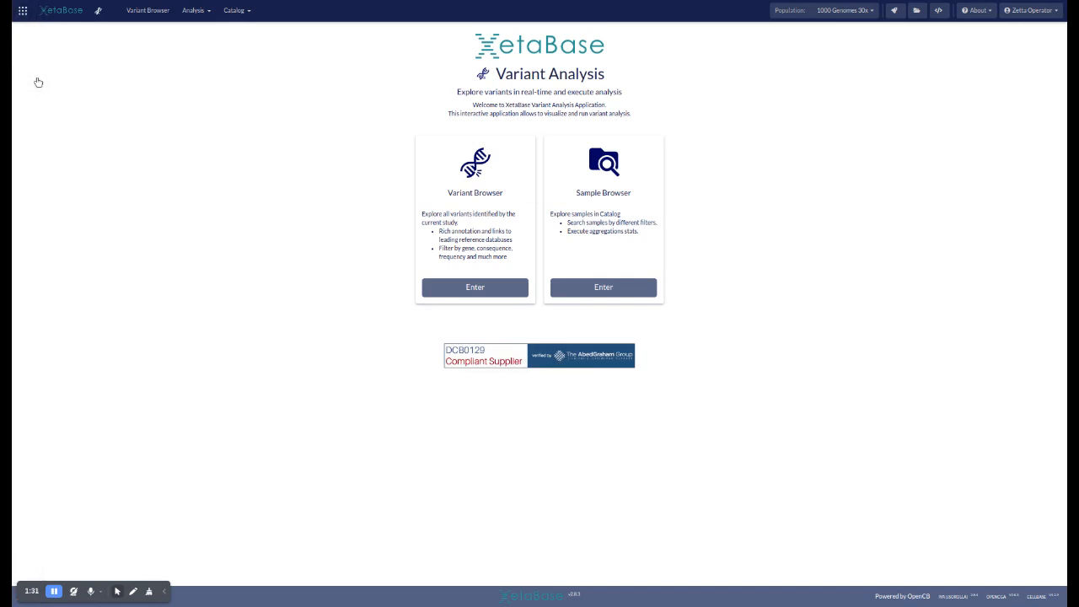
{"action": "left_click", "coordinate": [469, 289]}
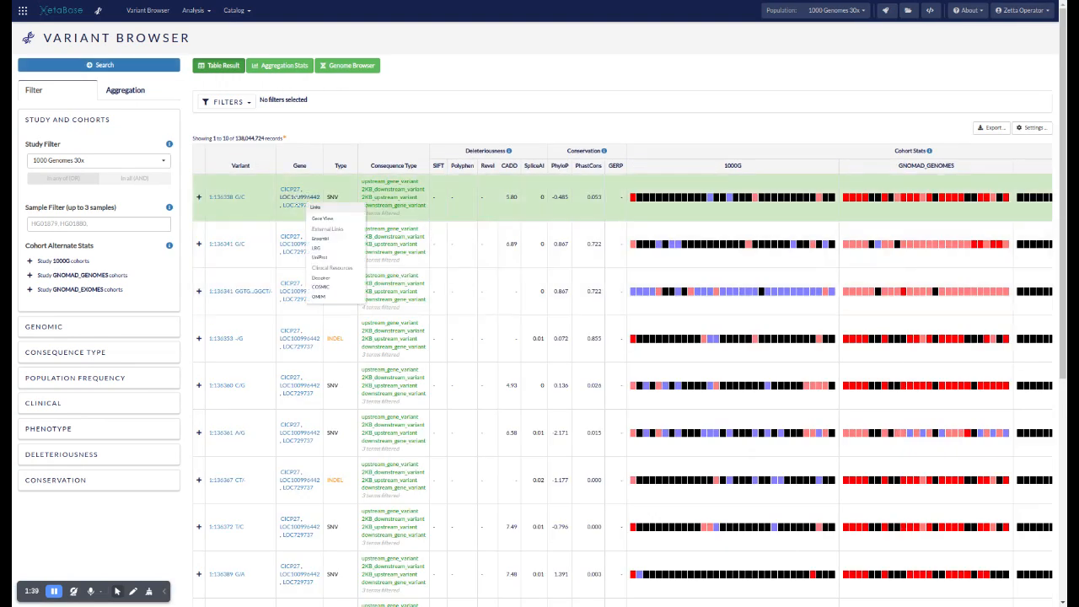
{"action": "mouse_move", "coordinate": [300, 207]}
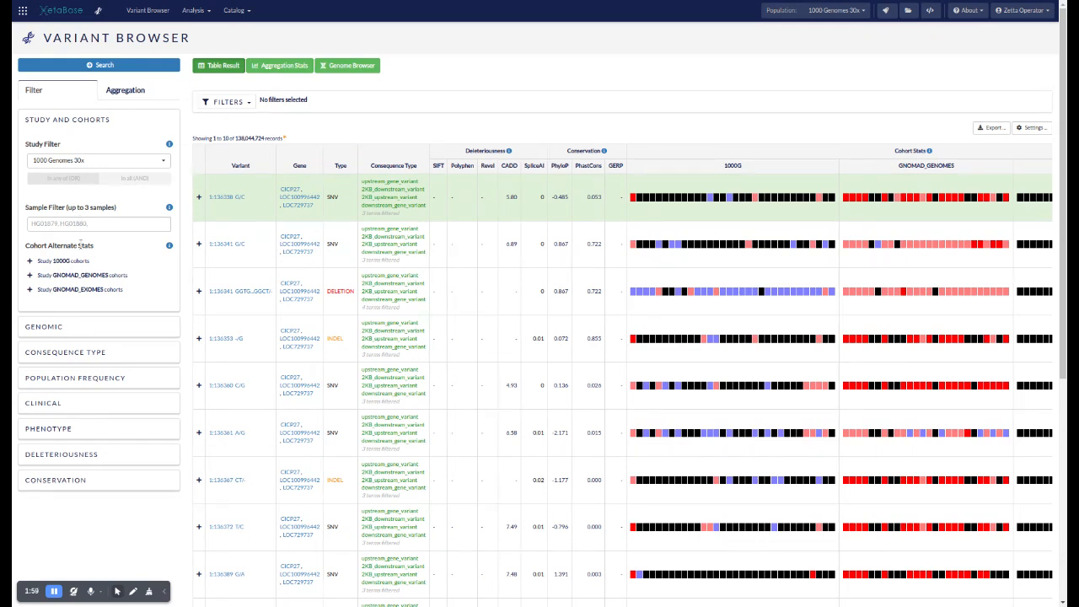
Look through the cohort alternate stats filters for the 1000G, GNOMAD_GENOMES and GNOMAD_EXOMES studies, collapsing each one again
{"action": "left_click", "coordinate": [31, 261]}
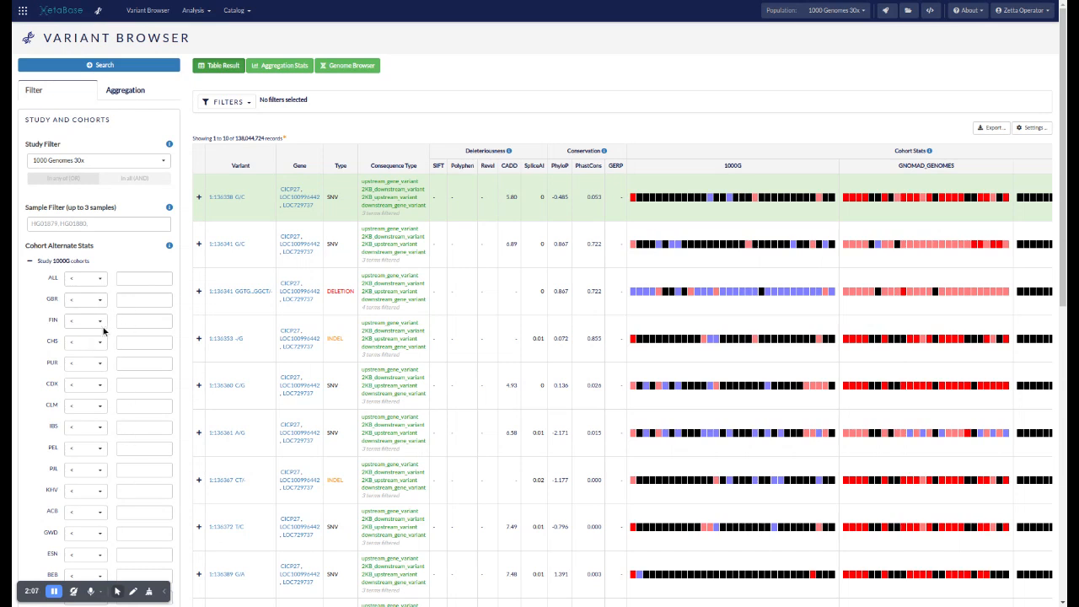
{"action": "left_click", "coordinate": [30, 263]}
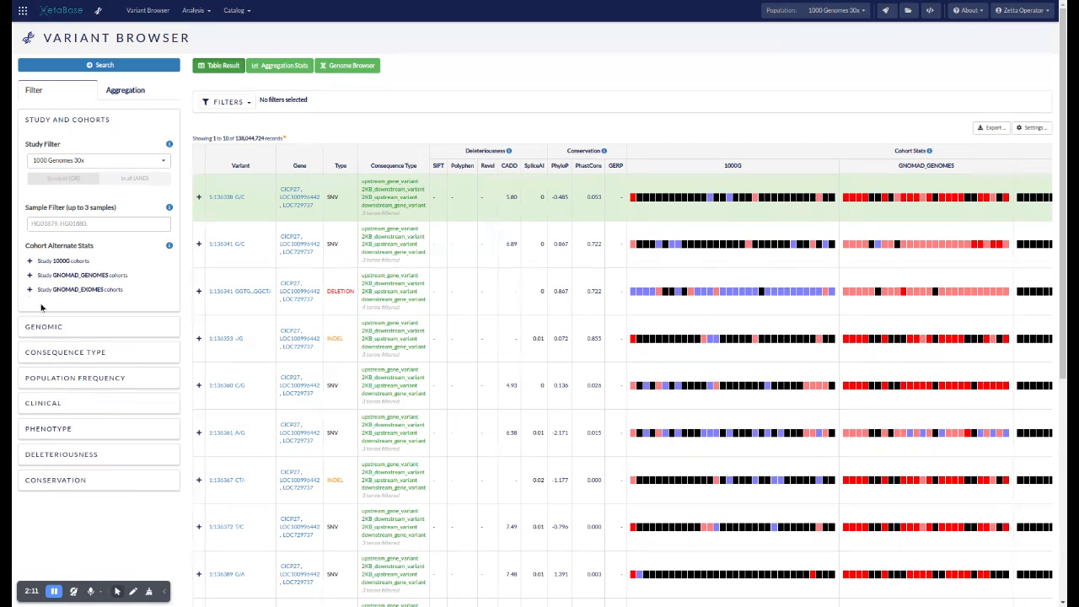
{"action": "left_click", "coordinate": [30, 276]}
{"action": "left_click", "coordinate": [30, 276]}
{"action": "left_click", "coordinate": [29, 290]}
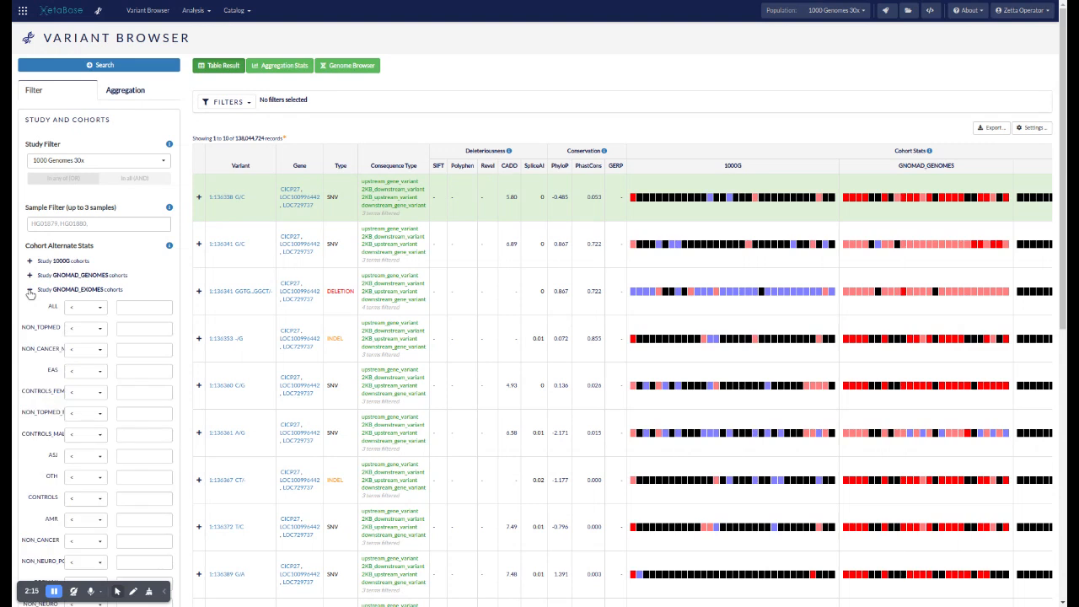
{"action": "left_click", "coordinate": [29, 291]}
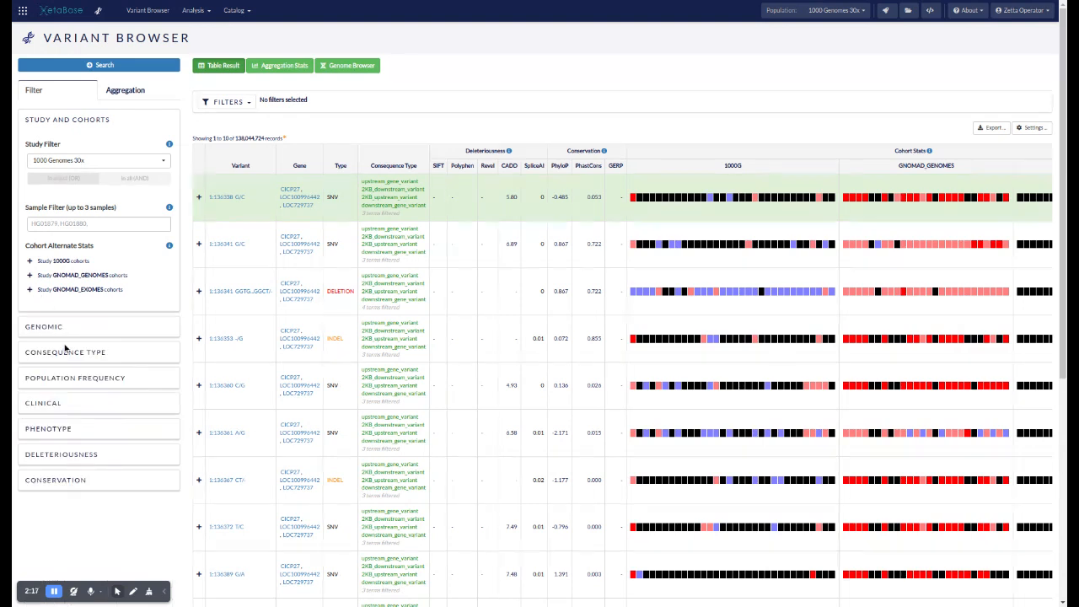
Expand the Genomic filters and view the genomic location field and the suggested feature IDs
{"action": "left_click", "coordinate": [51, 328]}
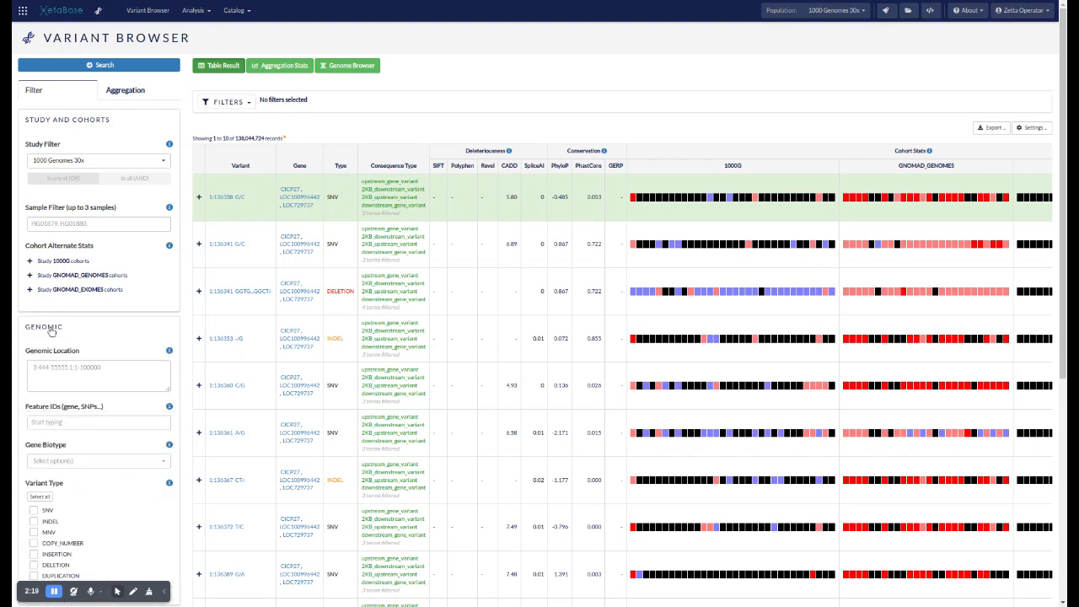
{"action": "scroll", "coordinate": [51, 331], "scroll_direction": "down", "scroll_amount": 1}
{"action": "left_click", "coordinate": [105, 302]}
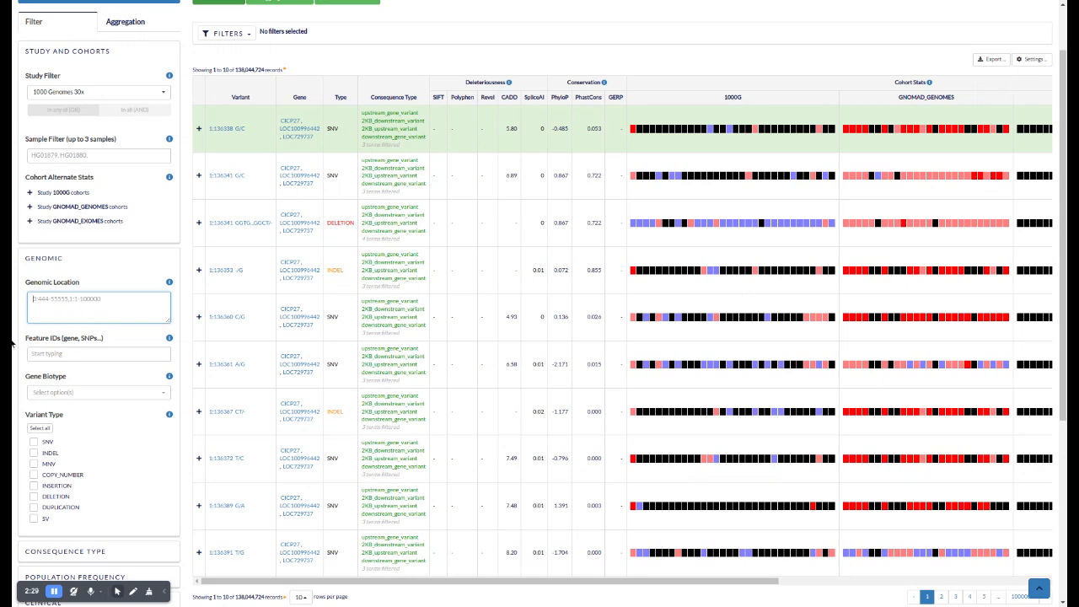
{"action": "left_click", "coordinate": [72, 356]}
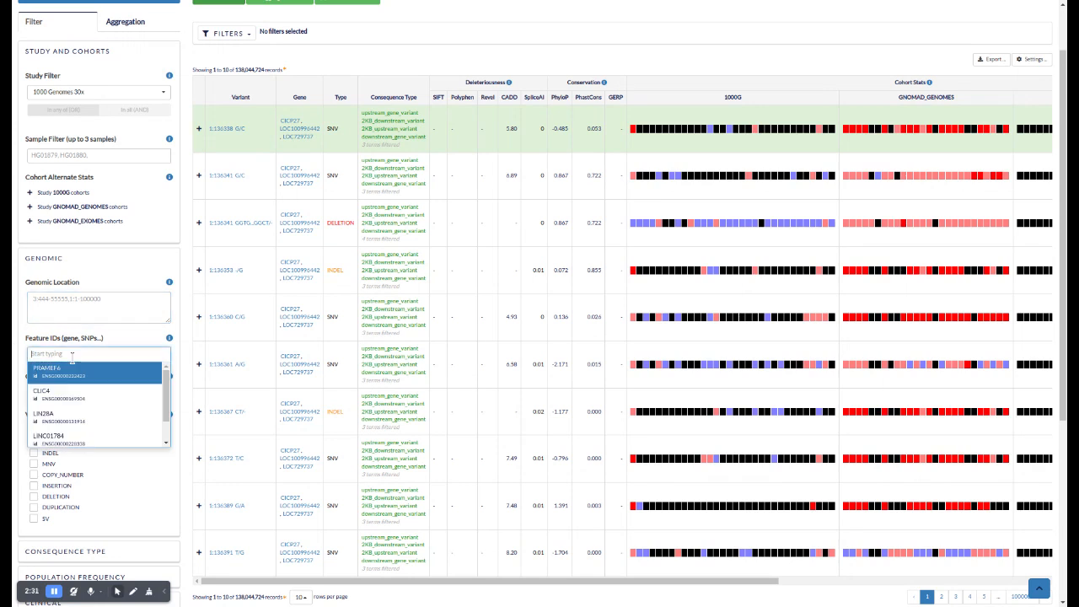
{"action": "left_click", "coordinate": [121, 340]}
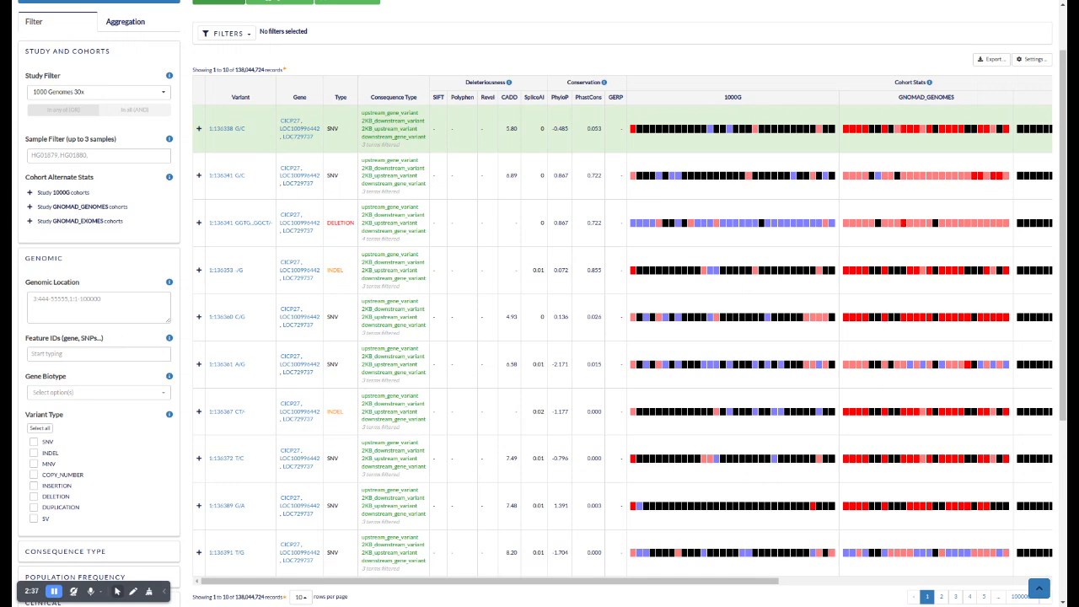
Try the variant type filter with SNV and COPY_NUMBER selected, and clear both selections again
{"action": "scroll", "coordinate": [71, 393], "scroll_direction": "down", "scroll_amount": 1}
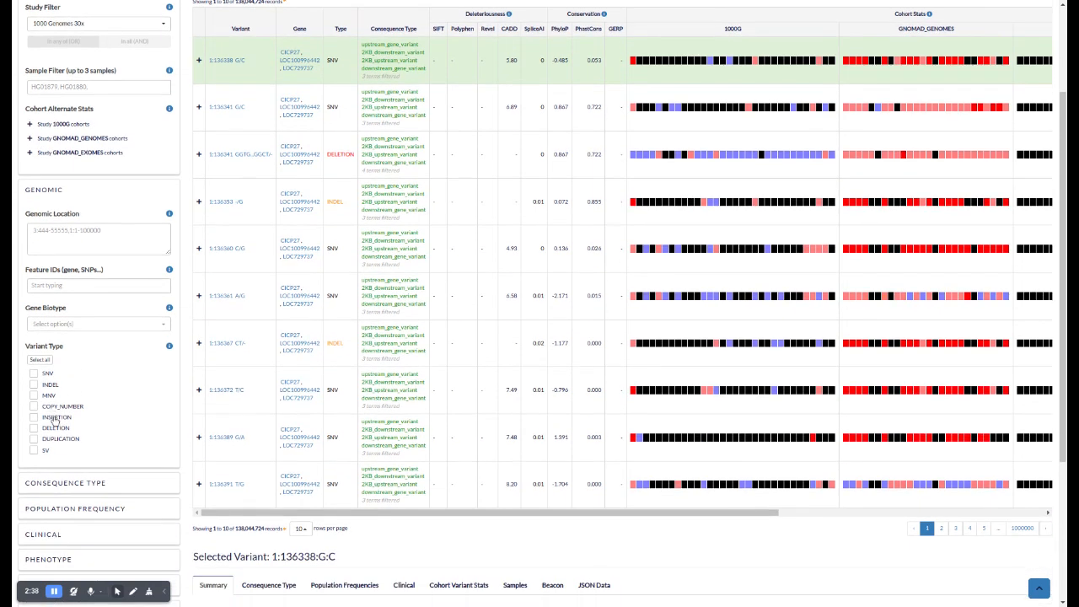
{"action": "left_click", "coordinate": [33, 374]}
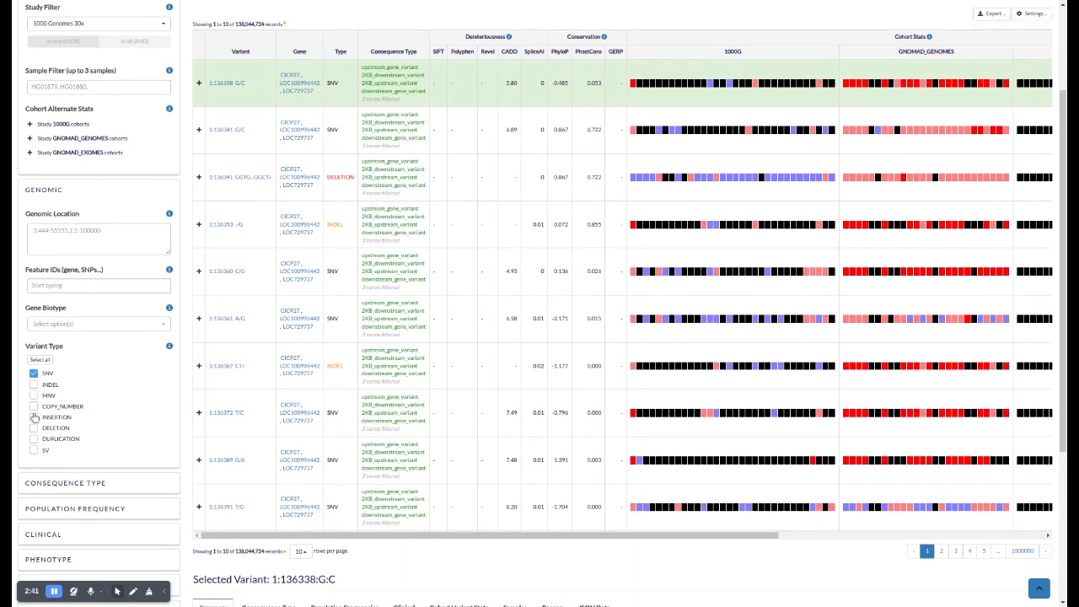
{"action": "left_click", "coordinate": [33, 407]}
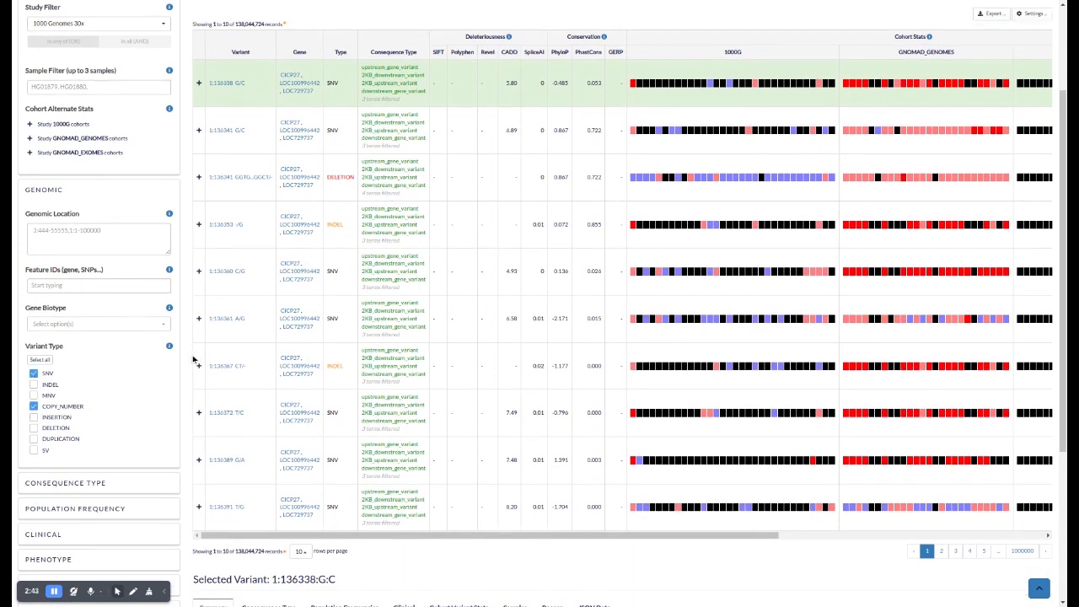
{"action": "left_click", "coordinate": [33, 406]}
{"action": "left_click", "coordinate": [34, 373]}
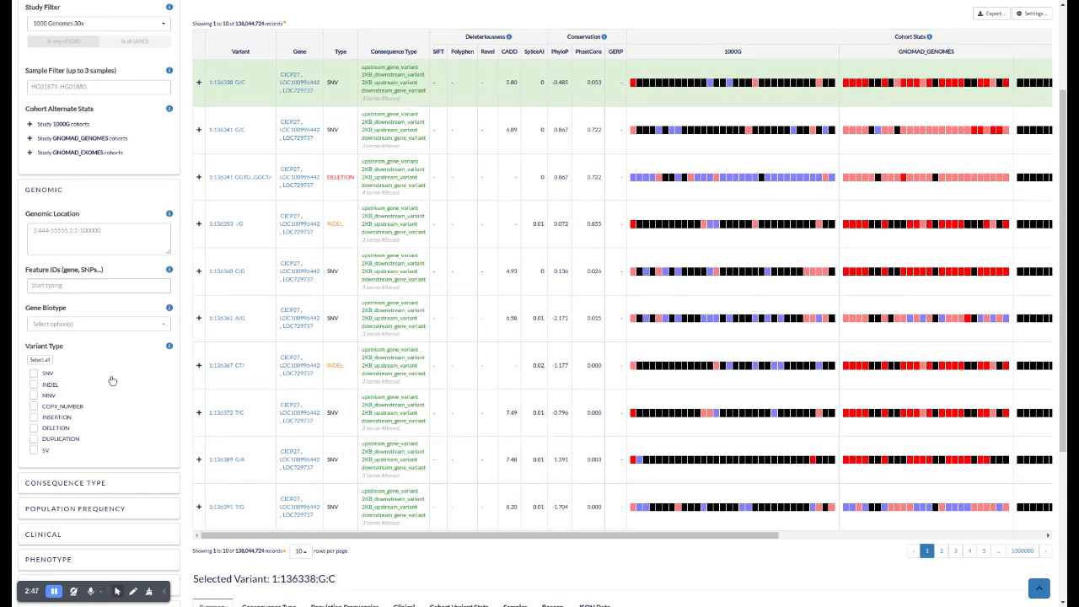
Collapse the Genomic filters and look through the gnomAD Genomes and gnomAD Exomes population frequency filters
{"action": "left_click", "coordinate": [49, 194]}
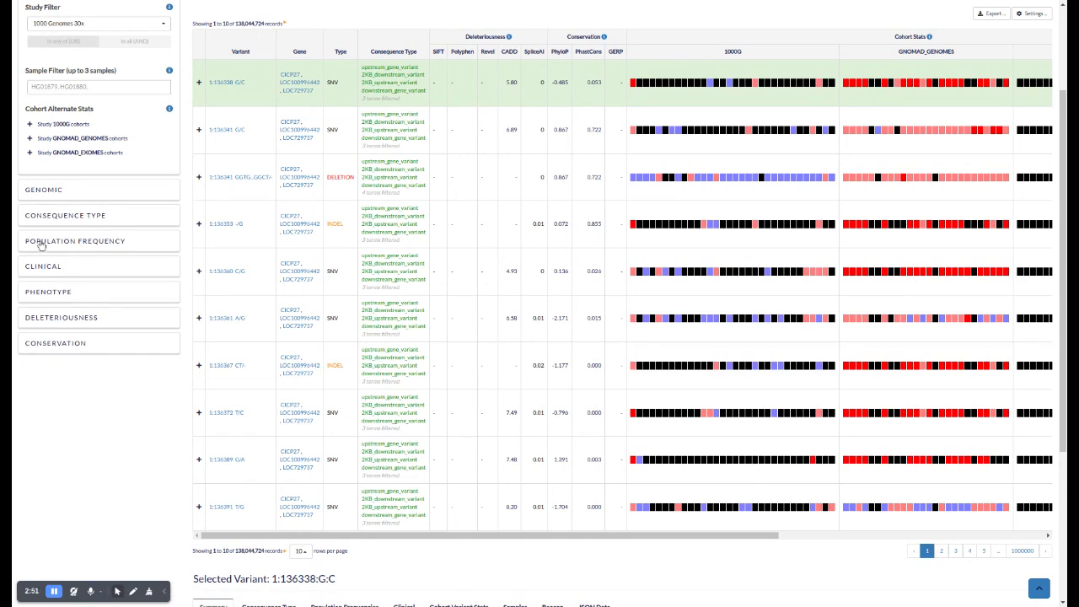
{"action": "left_click", "coordinate": [41, 244]}
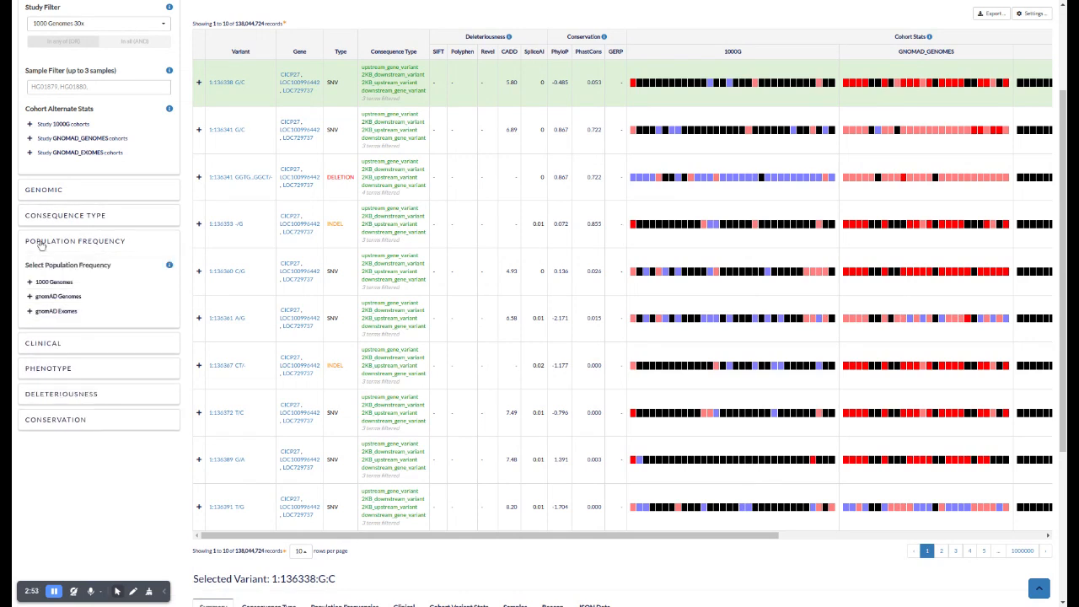
{"action": "left_click", "coordinate": [30, 297]}
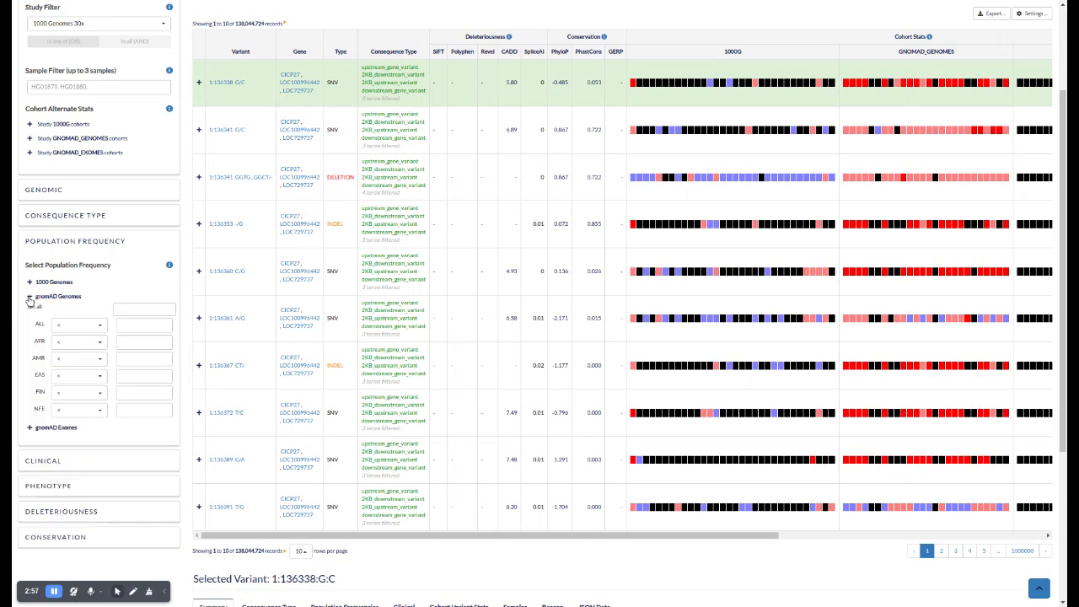
{"action": "left_click", "coordinate": [30, 297]}
{"action": "left_click", "coordinate": [29, 311]}
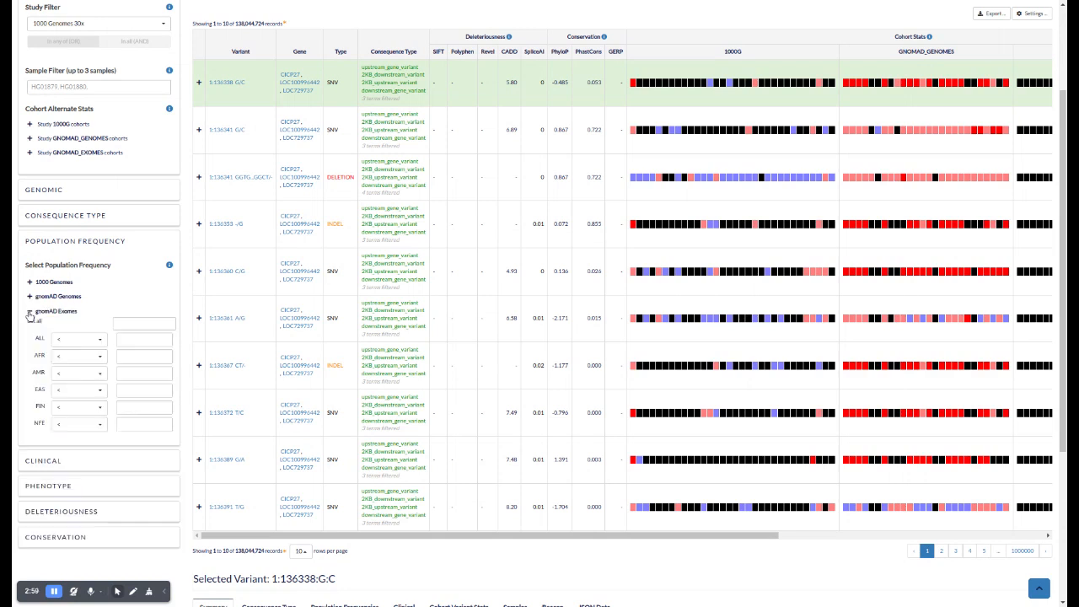
Collapse the gnomAD Exomes frequencies, look at the 1000 Genomes population frequency filter, and collapse the Population Frequency section
{"action": "left_click", "coordinate": [29, 312]}
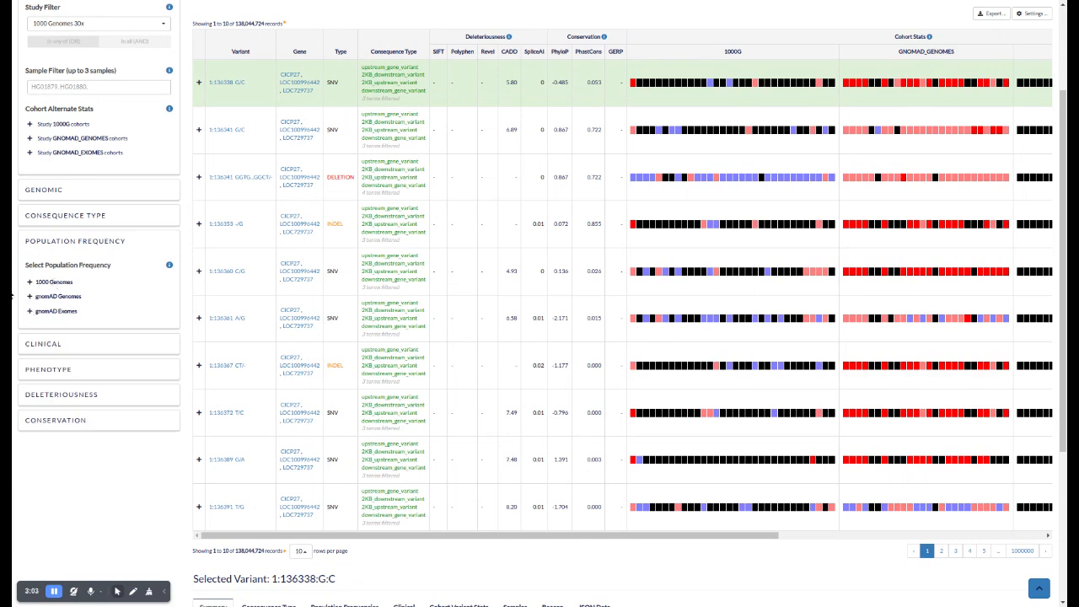
{"action": "left_click", "coordinate": [30, 284]}
{"action": "left_click", "coordinate": [30, 284]}
{"action": "left_click", "coordinate": [53, 241]}
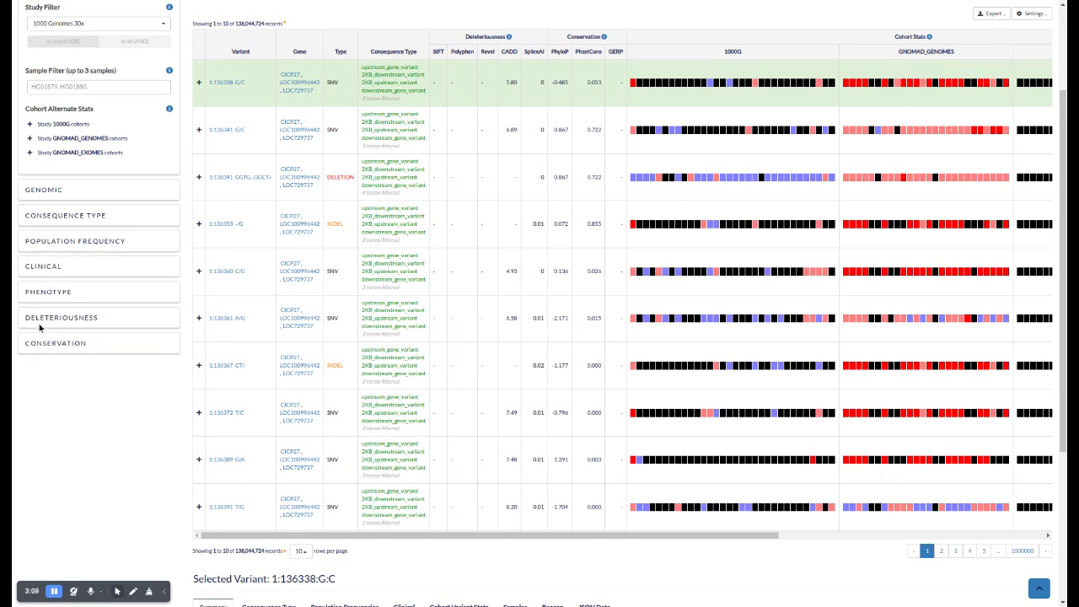
Look through the Phenotype filters for GO and HPO accessions and collapse the section again
{"action": "left_click", "coordinate": [37, 294]}
{"action": "scroll", "coordinate": [51, 291], "scroll_direction": "down", "scroll_amount": 1}
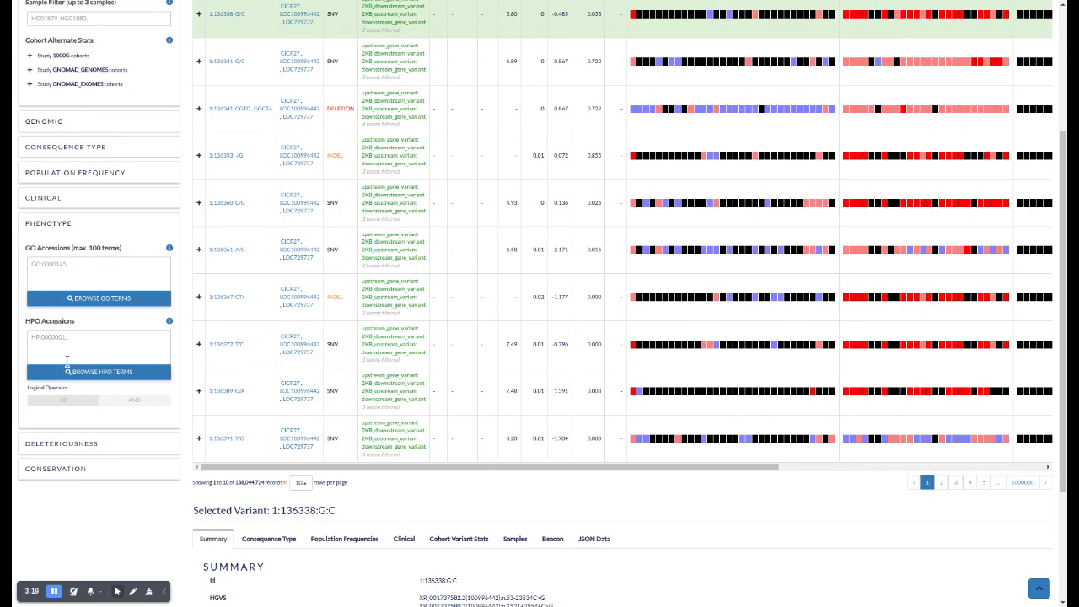
{"action": "left_click", "coordinate": [34, 226]}
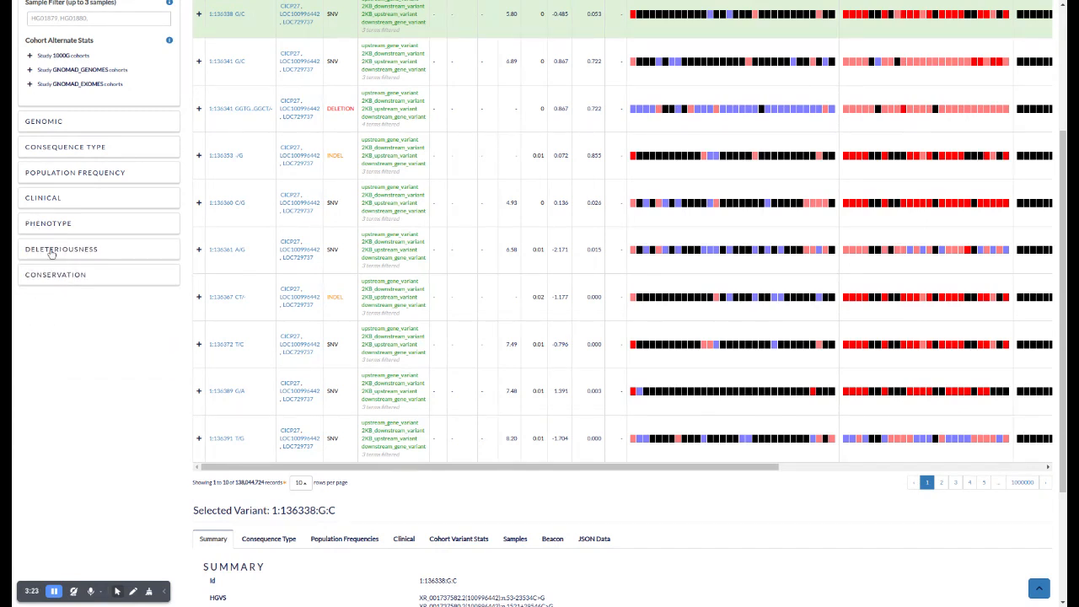
Look through the Deleteriousness and Conservation score filters and collapse both sections again
{"action": "left_click", "coordinate": [50, 249]}
{"action": "scroll", "coordinate": [70, 347], "scroll_direction": "down", "scroll_amount": 2}
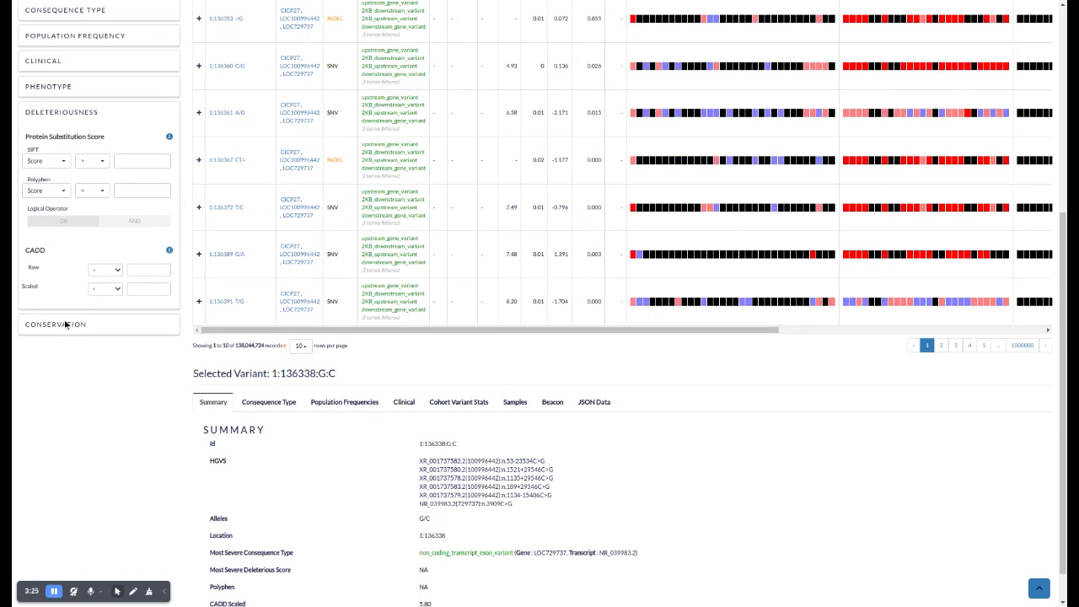
{"action": "left_click", "coordinate": [65, 325]}
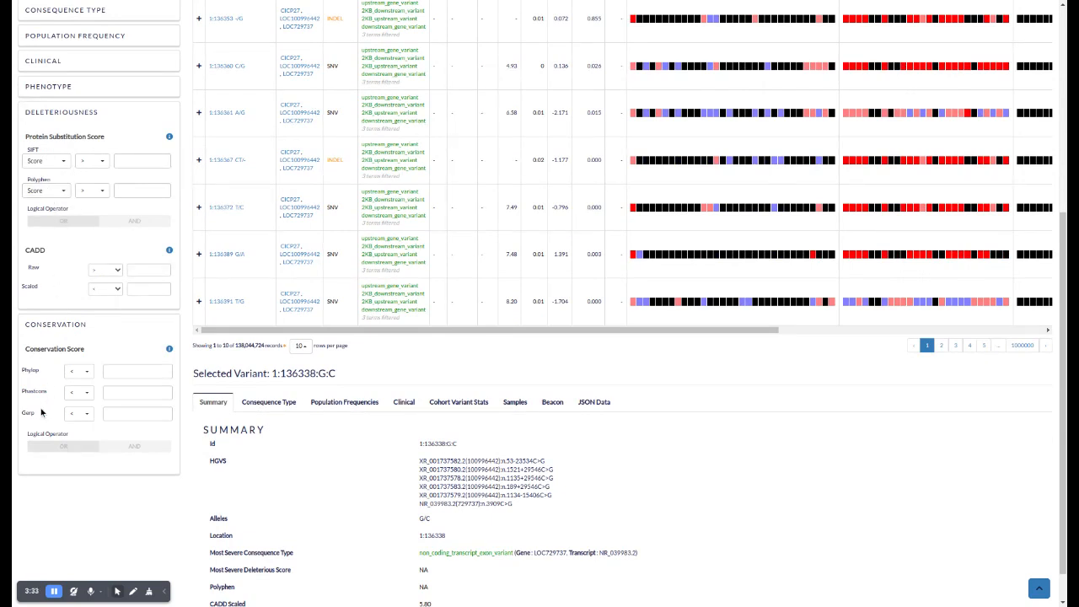
{"action": "left_click", "coordinate": [127, 371]}
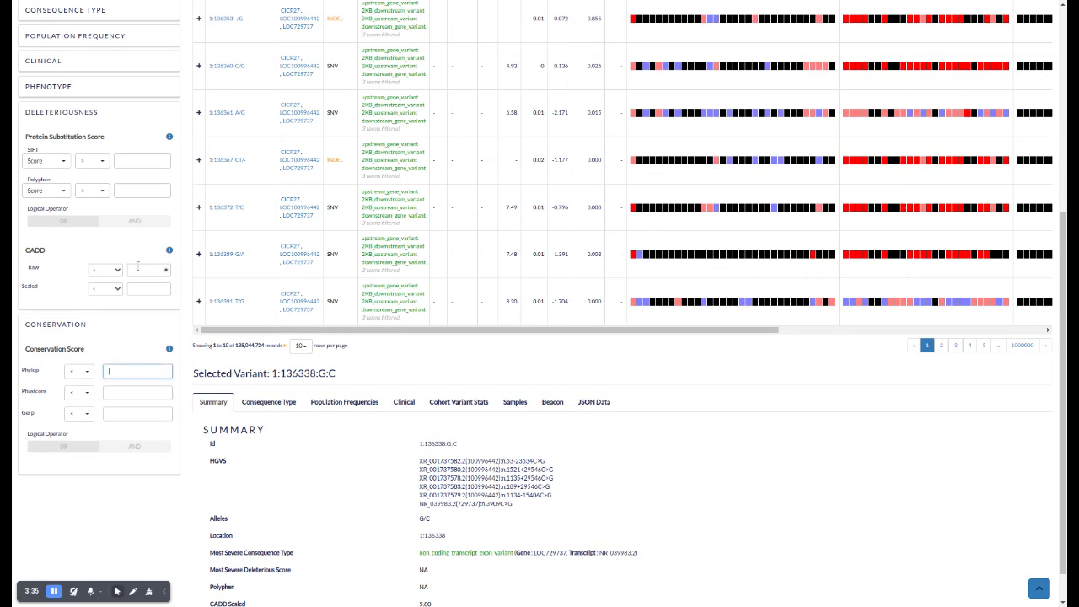
{"action": "left_click", "coordinate": [39, 328]}
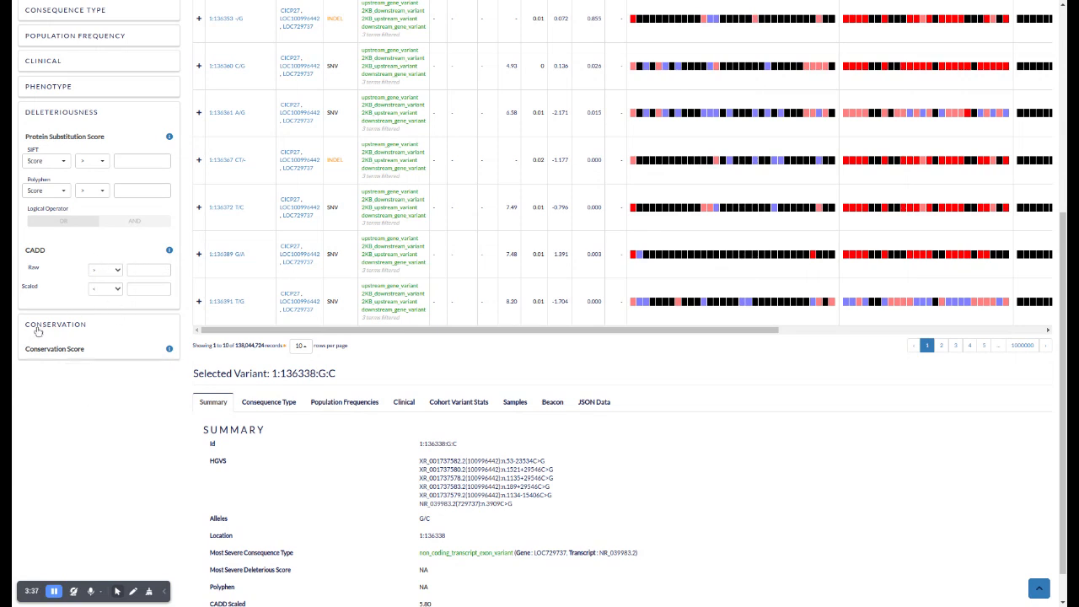
{"action": "left_click", "coordinate": [60, 115]}
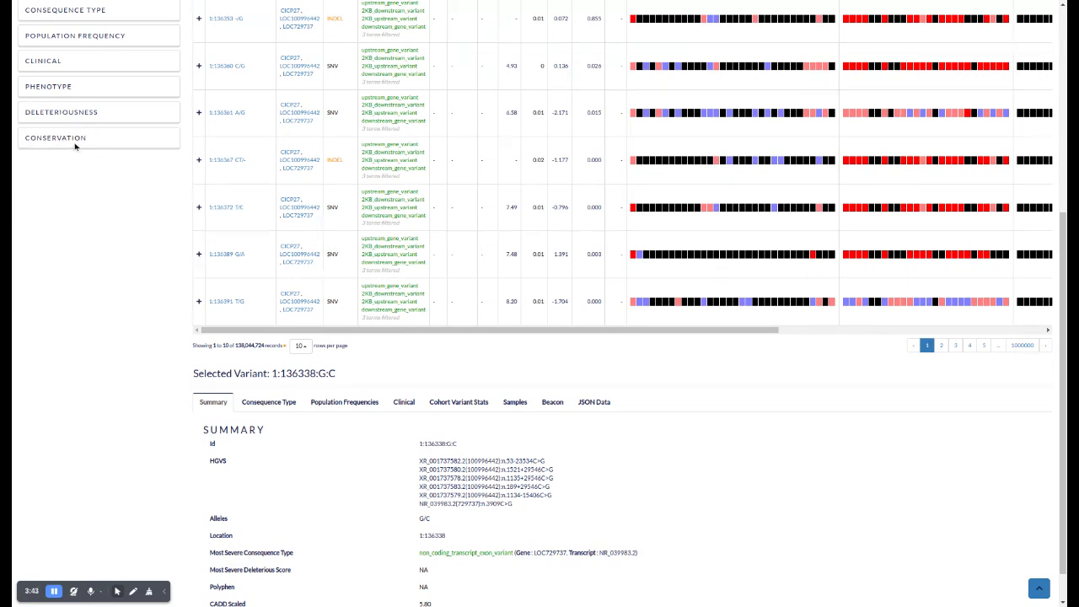
Expand the Consequence Type filters and view the terms included in the preset SO term configurations
{"action": "scroll", "coordinate": [75, 146], "scroll_direction": "up", "scroll_amount": 3}
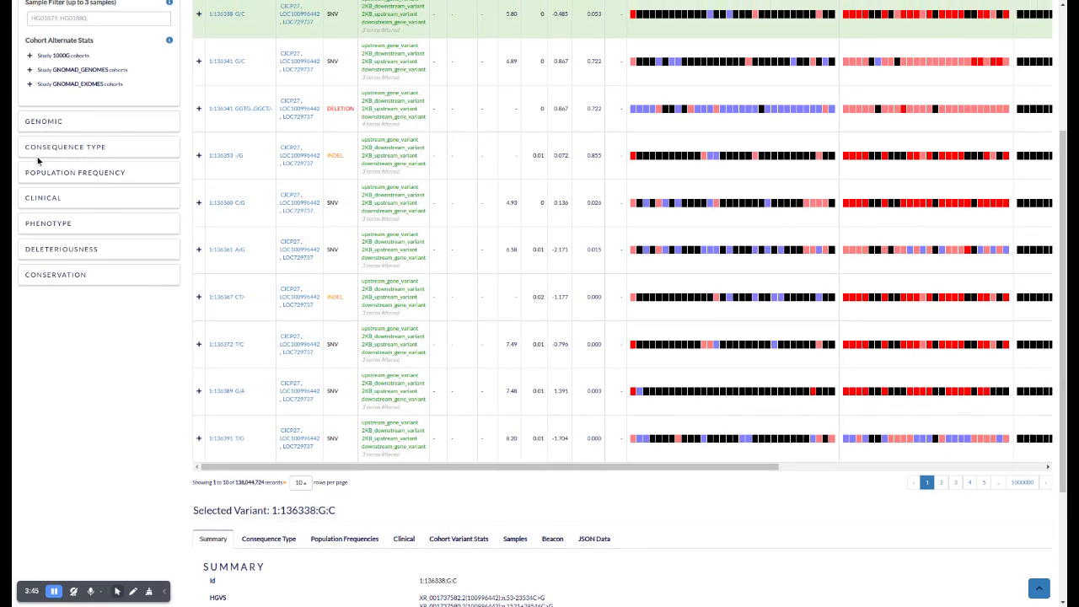
{"action": "left_click", "coordinate": [33, 148]}
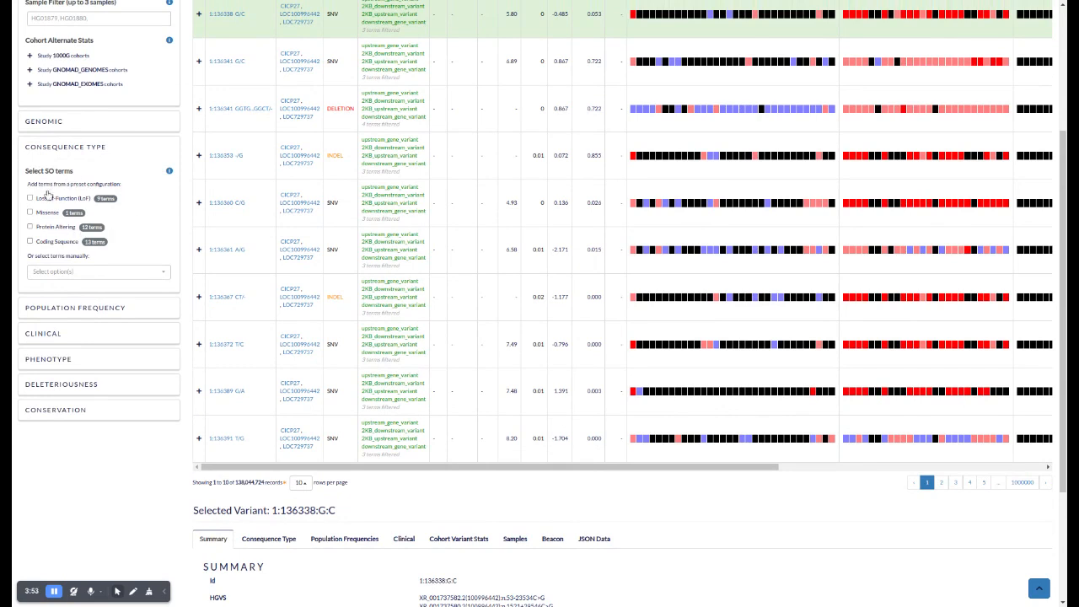
{"action": "mouse_move", "coordinate": [101, 199]}
{"action": "mouse_move", "coordinate": [93, 226]}
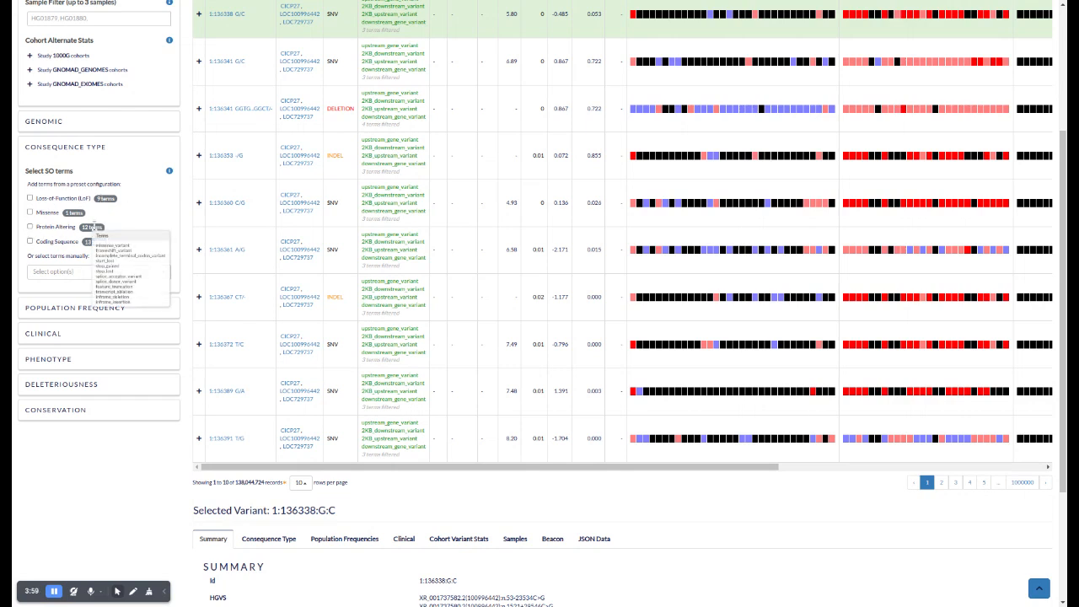
Filter the variants by the SO terms mature_miRNA_variant, regulatory_region_variant and TF_binding_site_variant, and run the search
{"action": "left_click", "coordinate": [54, 273]}
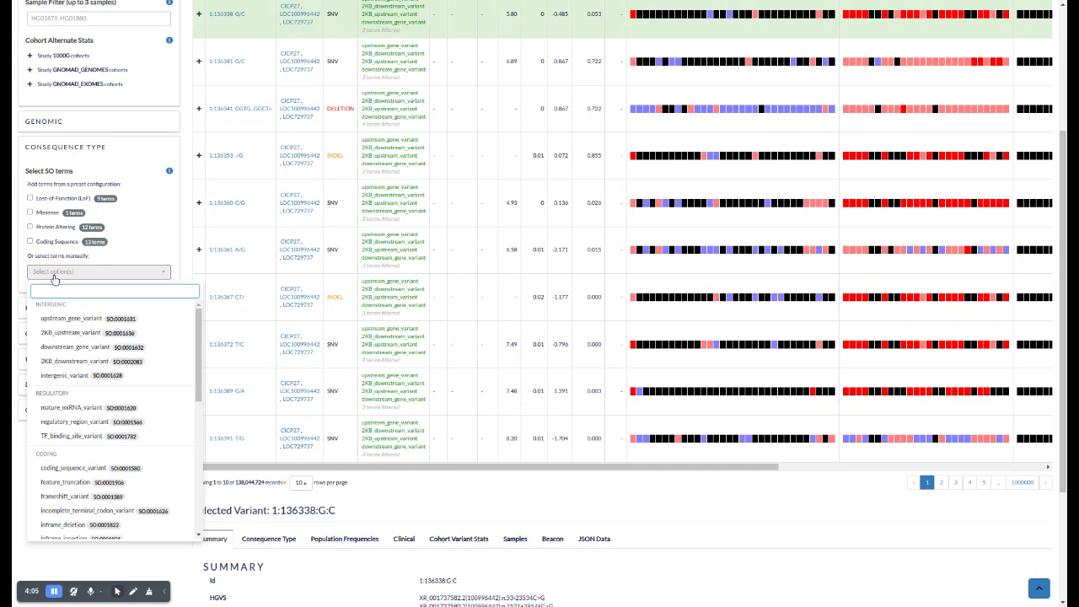
{"action": "scroll", "coordinate": [54, 279], "scroll_direction": "down", "scroll_amount": 2}
{"action": "left_click", "coordinate": [68, 339]}
{"action": "left_click", "coordinate": [68, 353]}
{"action": "left_click", "coordinate": [59, 368]}
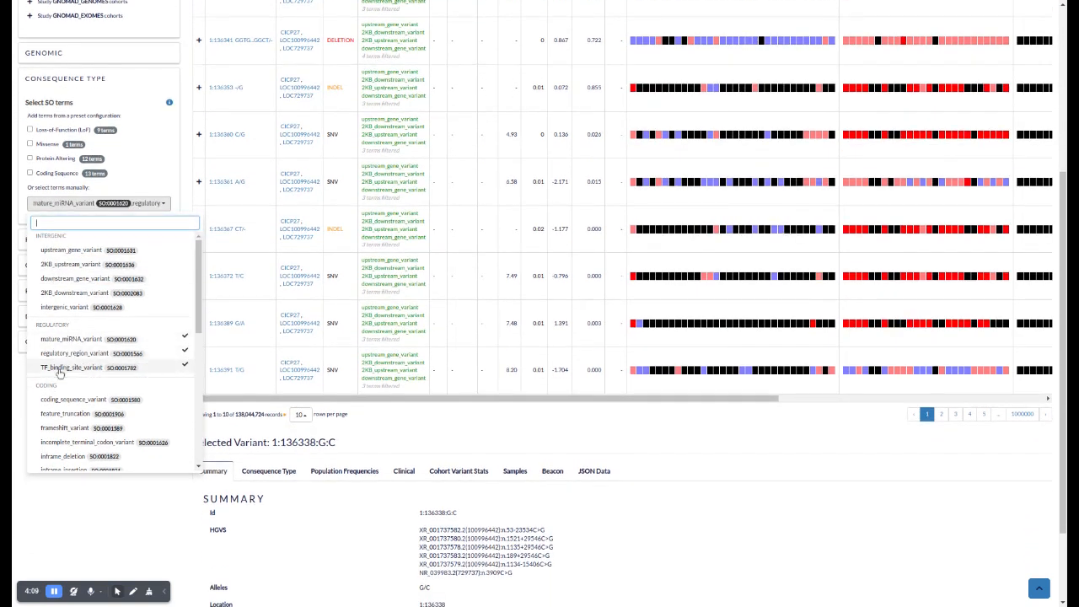
{"action": "scroll", "coordinate": [148, 161], "scroll_direction": "up", "scroll_amount": 2}
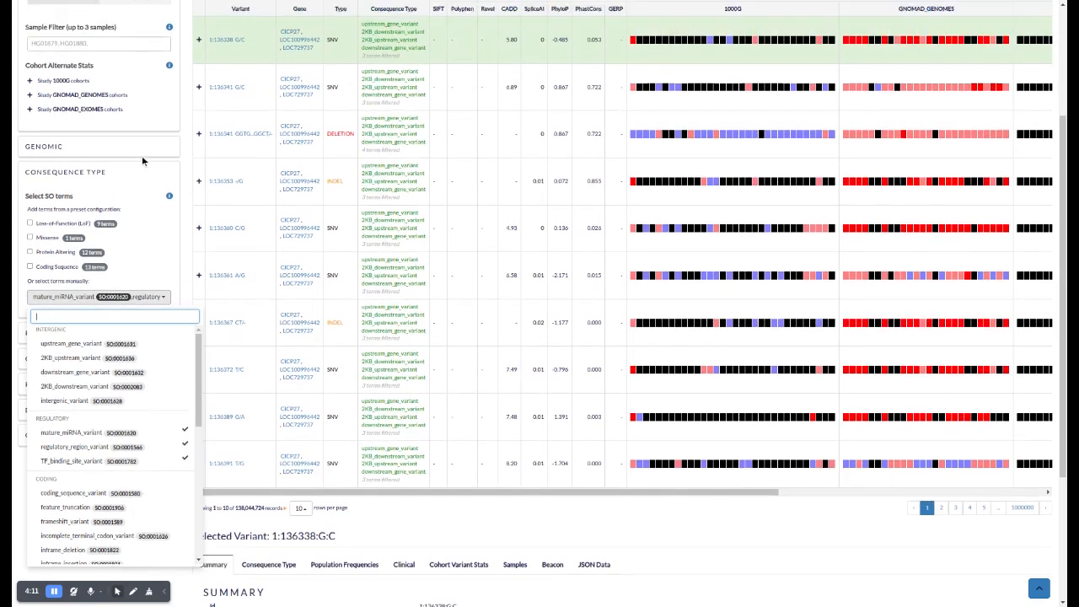
{"action": "scroll", "coordinate": [143, 160], "scroll_direction": "up", "scroll_amount": 4}
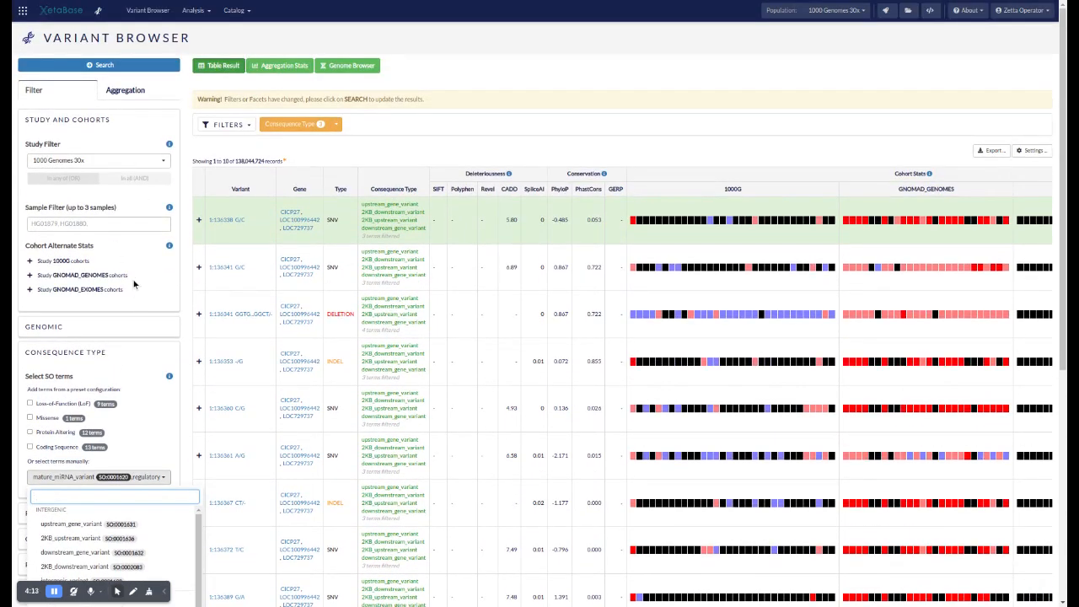
{"action": "left_click", "coordinate": [117, 66]}
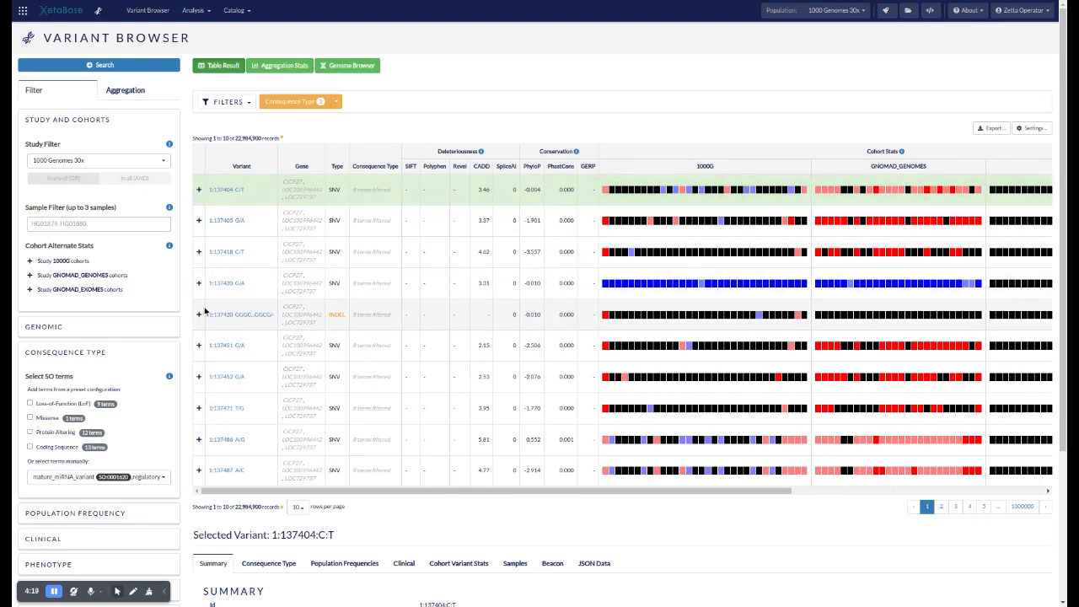
Remove the active Consequence Type filter from the search and collapse the Consequence Type section
{"action": "left_click", "coordinate": [276, 102]}
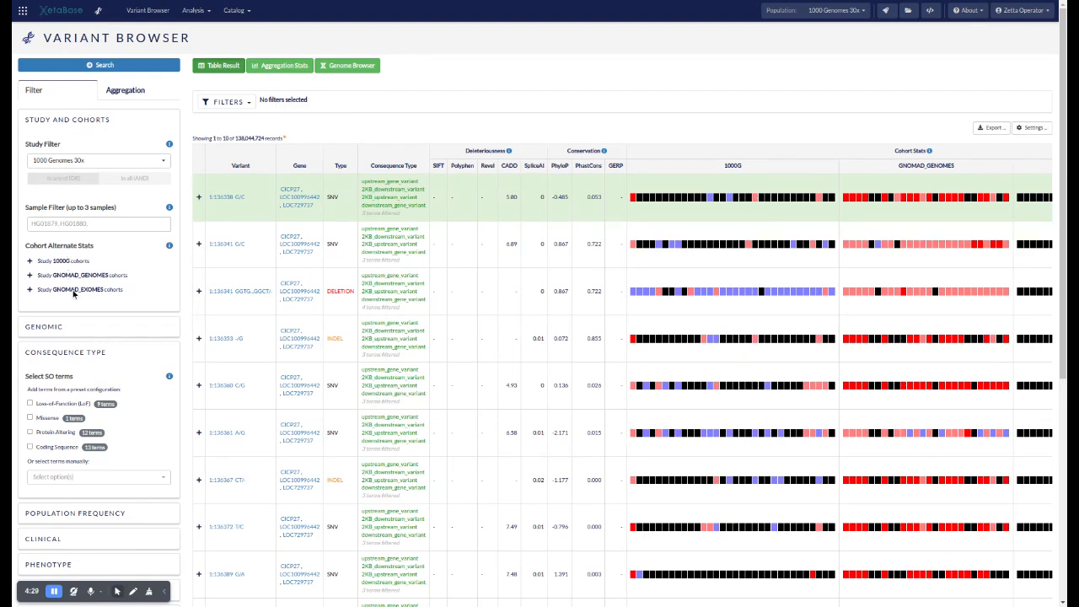
{"action": "scroll", "coordinate": [79, 242], "scroll_direction": "down", "scroll_amount": 2}
{"action": "left_click", "coordinate": [44, 215]}
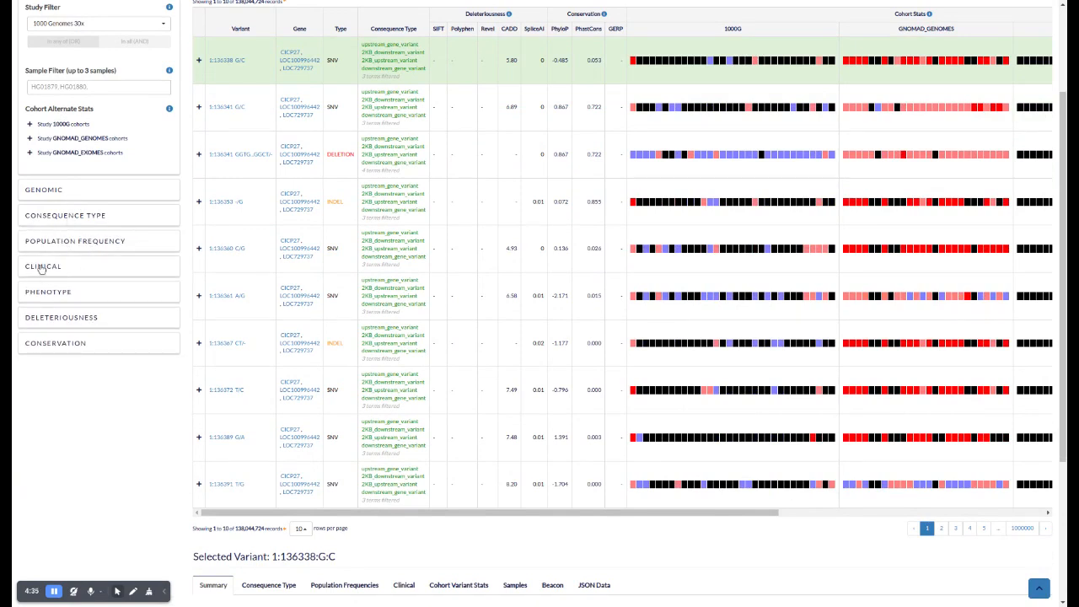
Expand the Clinical filters and view the available clinical databases without selecting one
{"action": "left_click", "coordinate": [40, 266]}
{"action": "scroll", "coordinate": [44, 244], "scroll_direction": "down", "scroll_amount": 2}
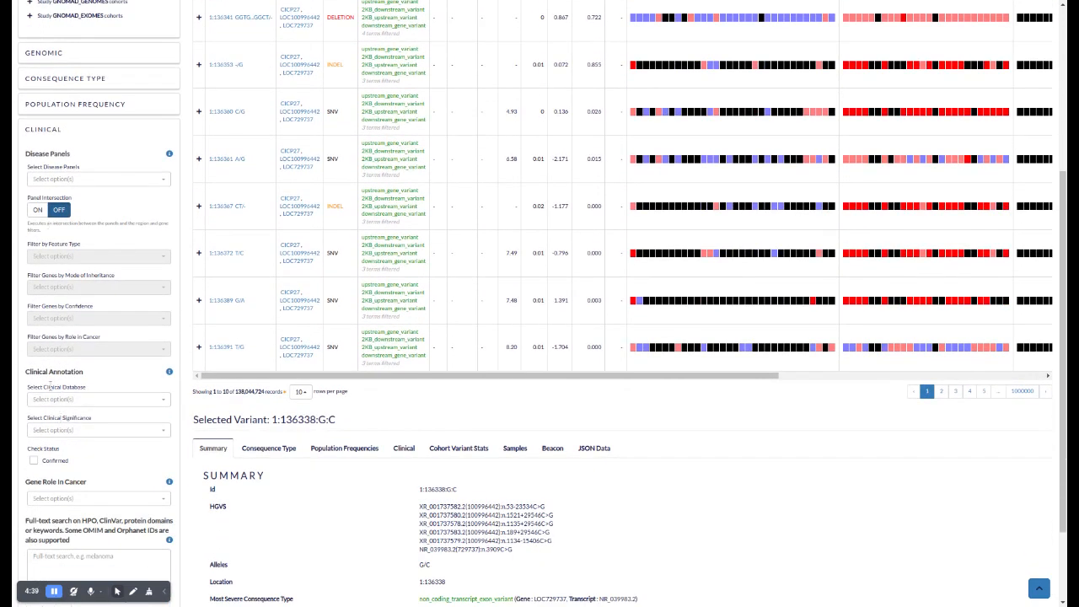
{"action": "left_click", "coordinate": [51, 399]}
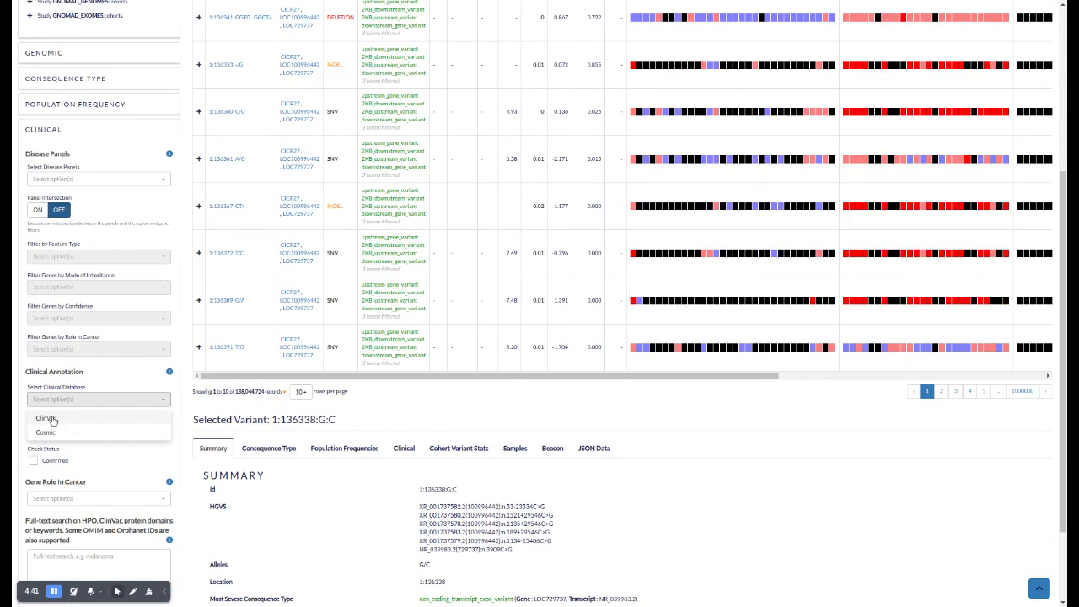
{"action": "left_click", "coordinate": [99, 386]}
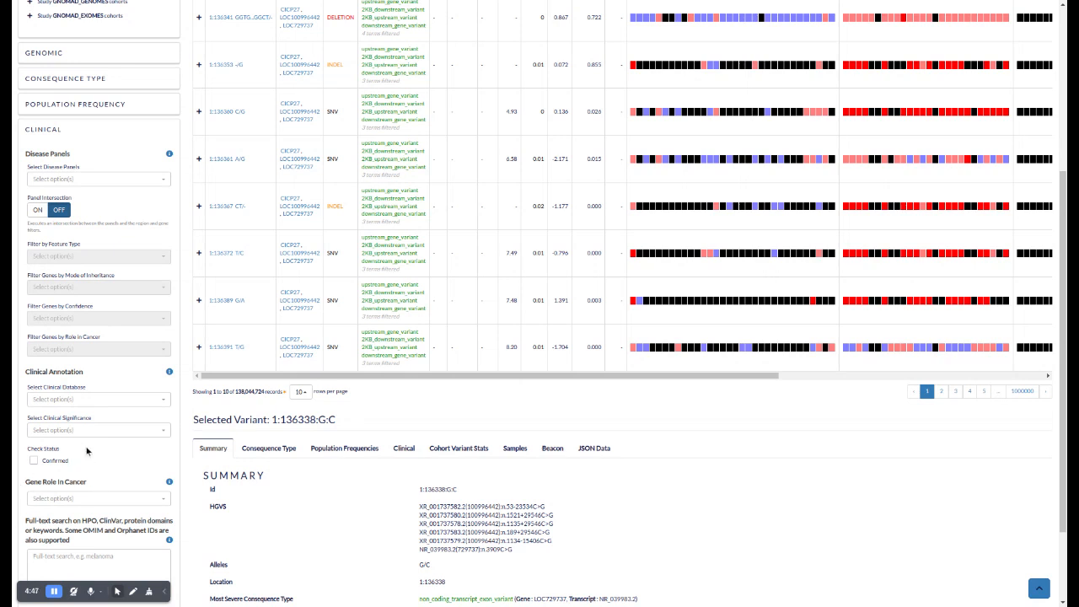
View the gene role in cancer options without selecting any, and look at the clinical full-text search field
{"action": "left_click", "coordinate": [73, 499]}
{"action": "scroll", "coordinate": [80, 496], "scroll_direction": "down", "scroll_amount": 1}
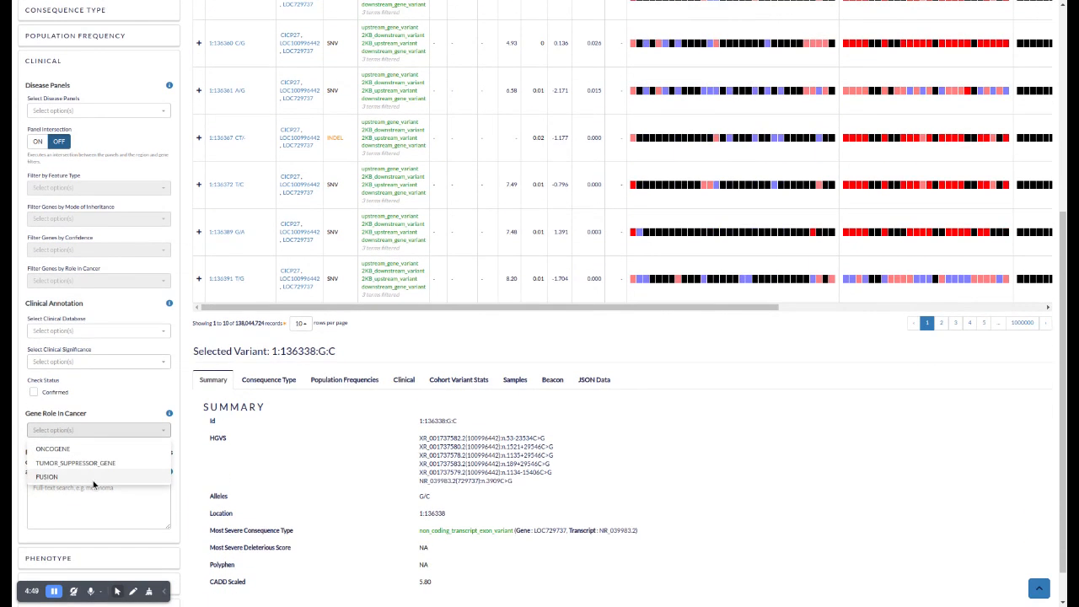
{"action": "left_click", "coordinate": [103, 411]}
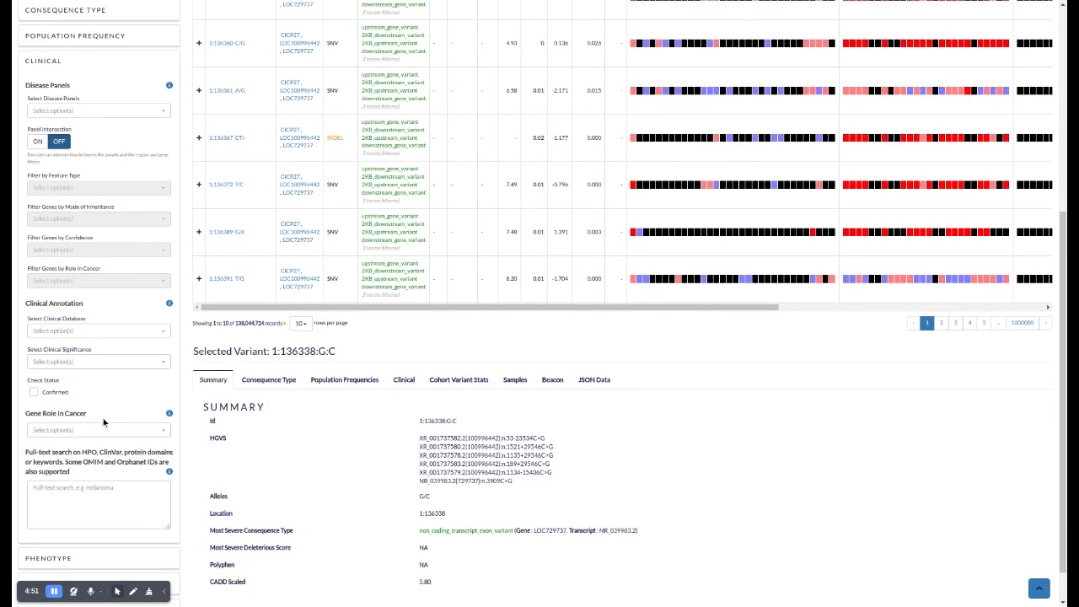
{"action": "left_click", "coordinate": [69, 506]}
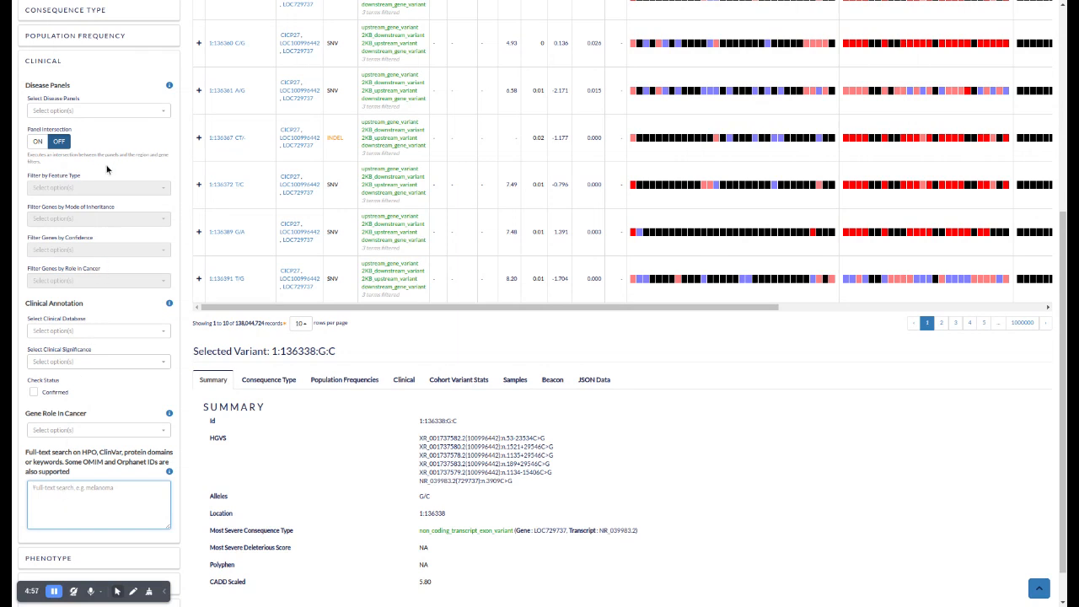
View the list of selectable disease panels in the Clinical filters and close it without choosing one
{"action": "scroll", "coordinate": [105, 171], "scroll_direction": "up", "scroll_amount": 2}
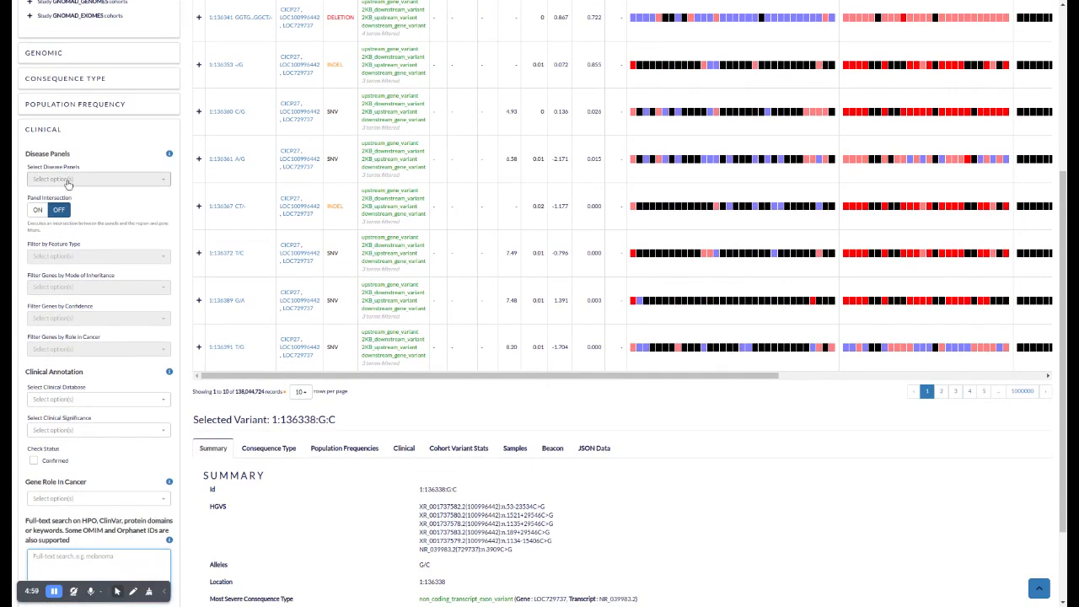
{"action": "left_click", "coordinate": [69, 178]}
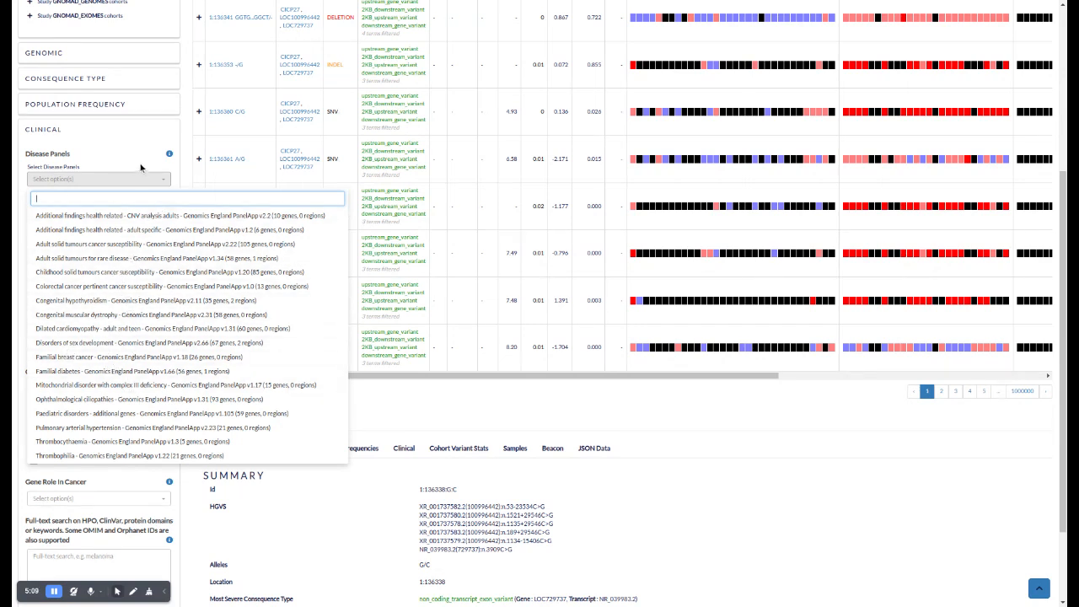
{"action": "left_click", "coordinate": [133, 168]}
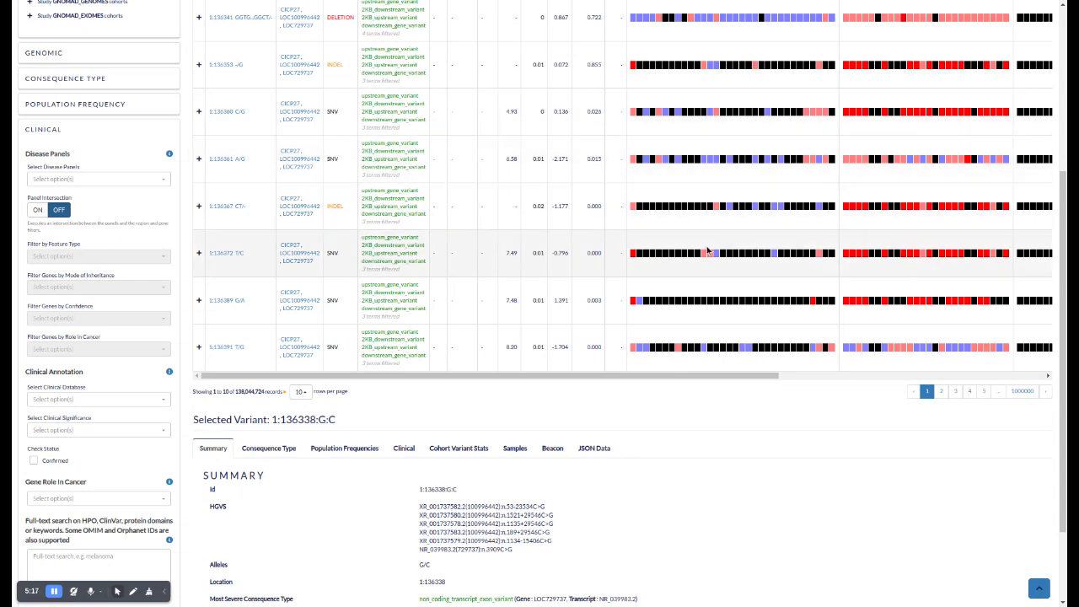
View the XetaBase suite's list of applications and return to the Variant Browser without switching
{"action": "scroll", "coordinate": [513, 200], "scroll_direction": "up", "scroll_amount": 3}
{"action": "scroll", "coordinate": [513, 200], "scroll_direction": "up", "scroll_amount": 1}
{"action": "left_click", "coordinate": [23, 12]}
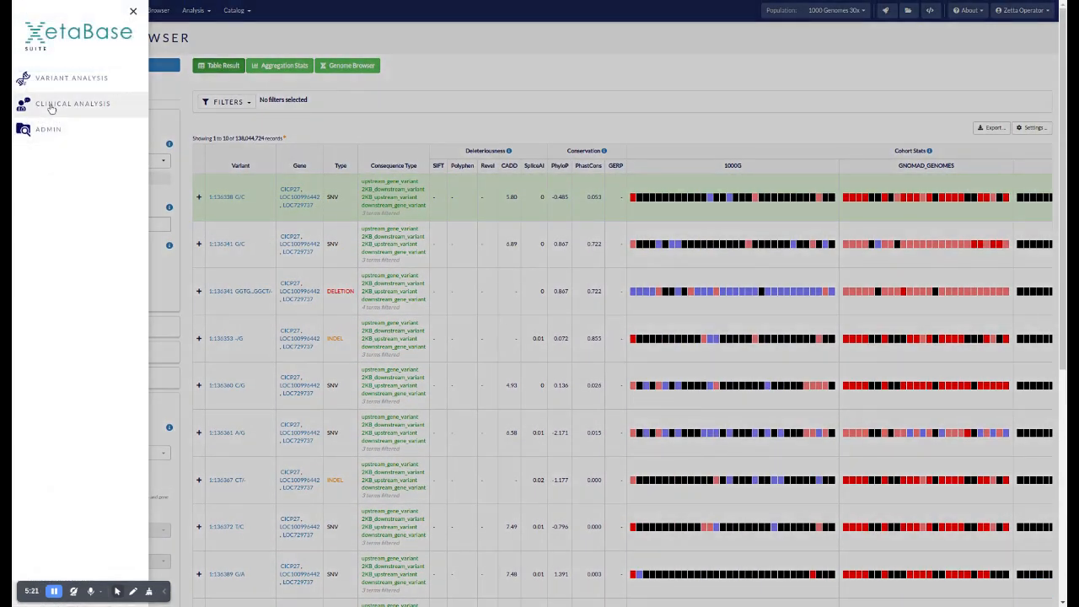
{"action": "left_click", "coordinate": [471, 94]}
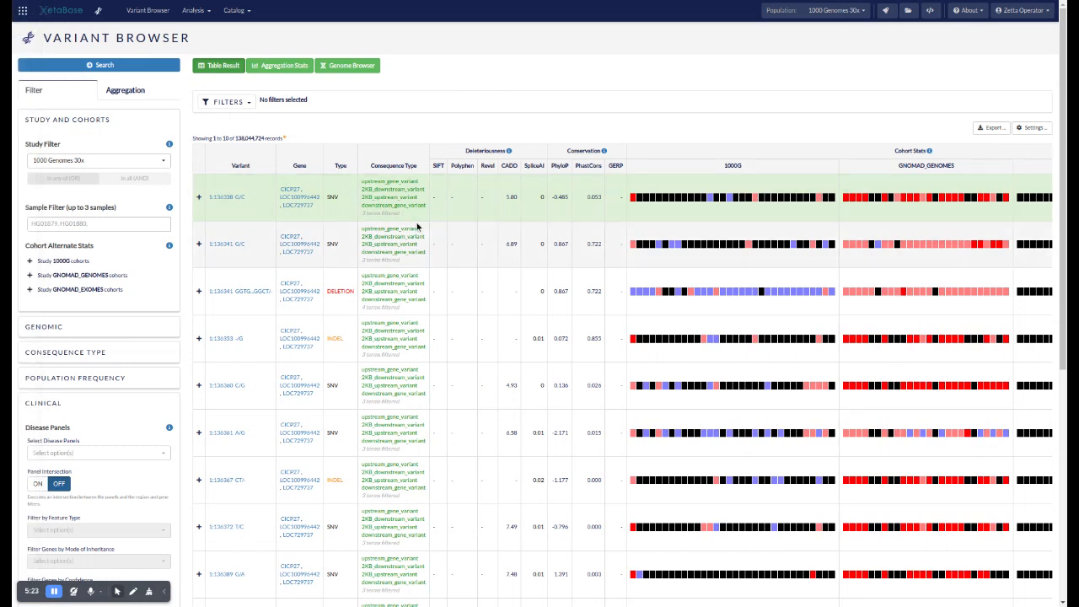
Reopen the disease panel choices to review the Genomics England PanelApp panels, and close them with none selected
{"action": "scroll", "coordinate": [435, 234], "scroll_direction": "down", "scroll_amount": 2}
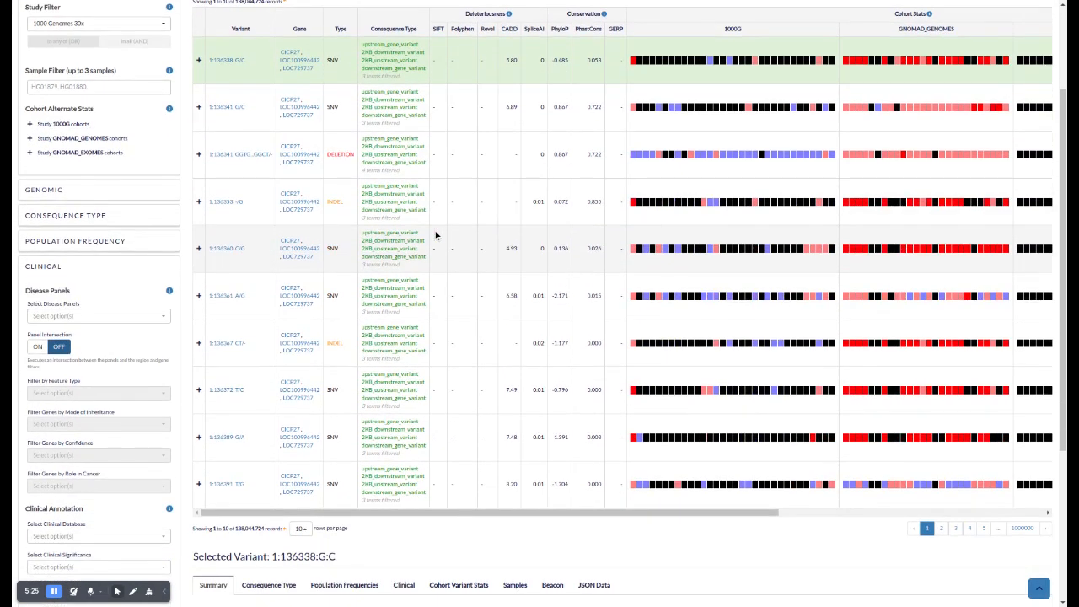
{"action": "left_click", "coordinate": [48, 316]}
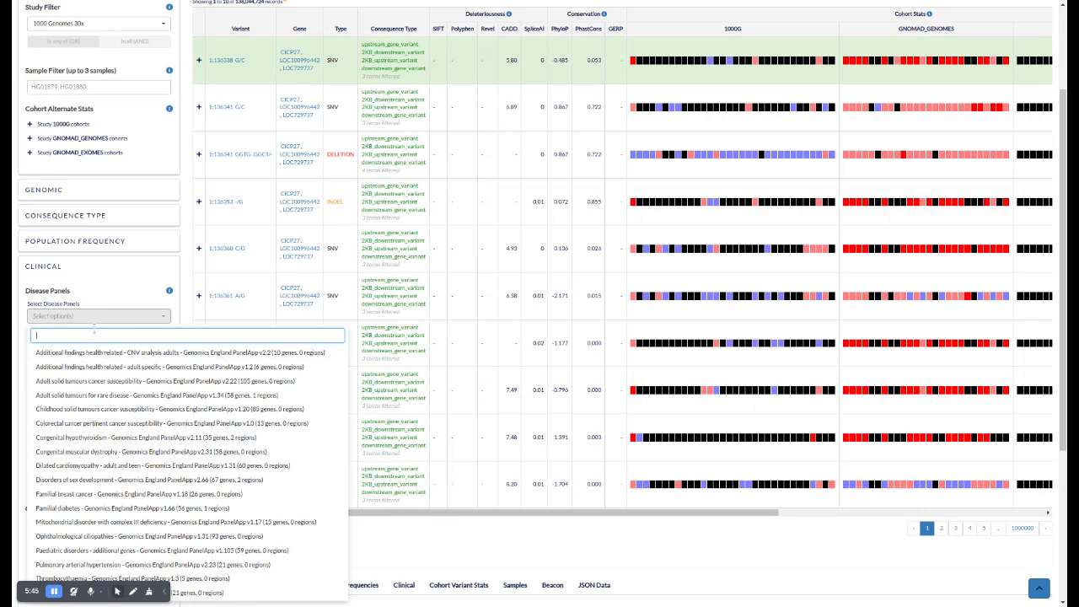
{"action": "left_click", "coordinate": [102, 289]}
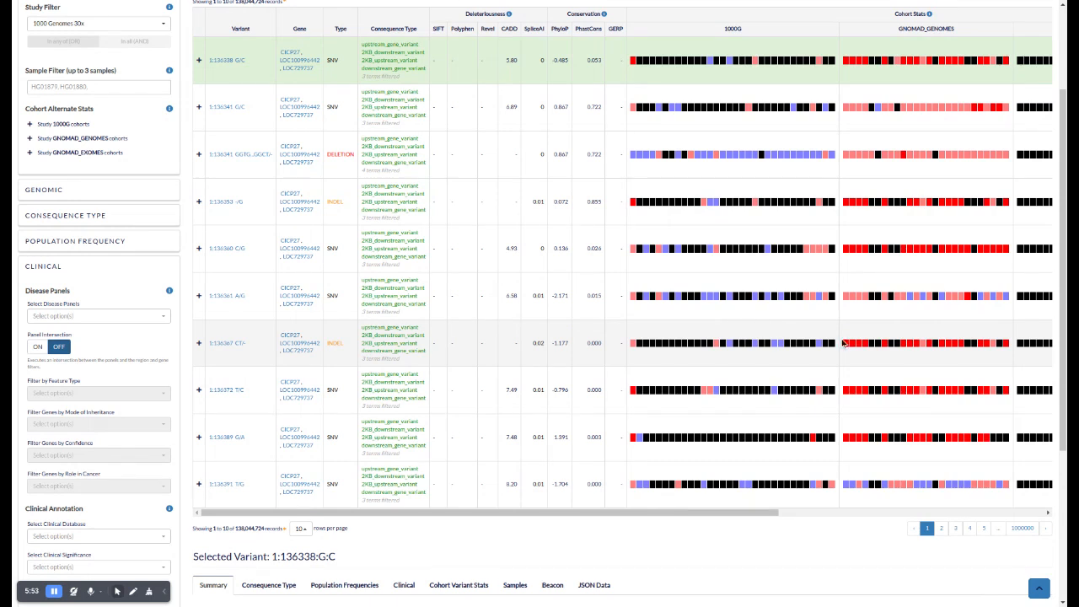
{"action": "mouse_move", "coordinate": [859, 342]}
Collapse the Clinical filters and expand the Genomic filters
{"action": "left_click", "coordinate": [43, 267]}
{"action": "scroll", "coordinate": [11, 235], "scroll_direction": "up", "scroll_amount": 2}
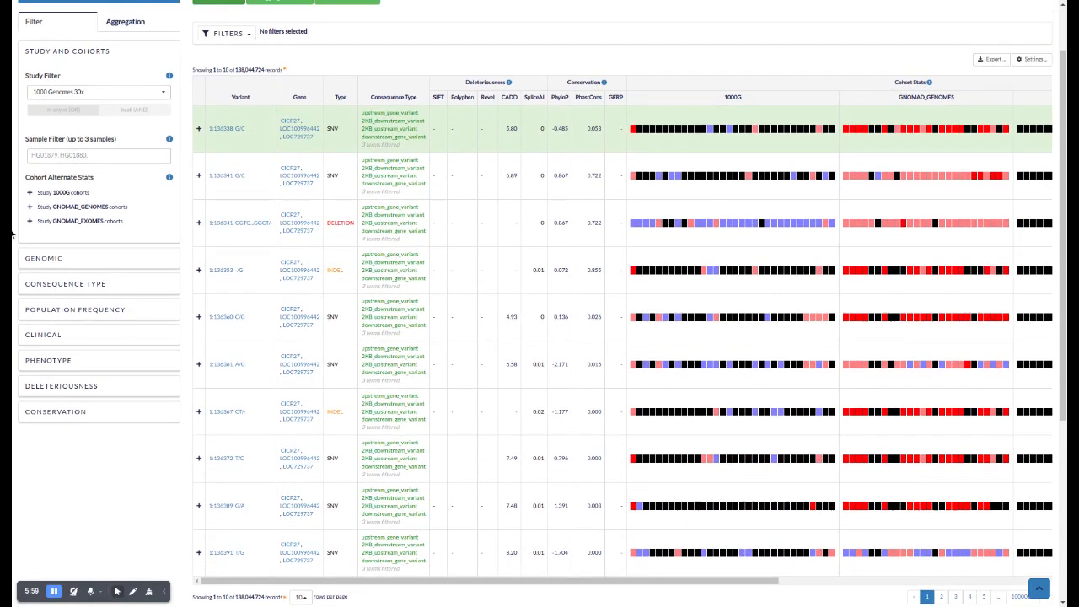
{"action": "left_click", "coordinate": [43, 261]}
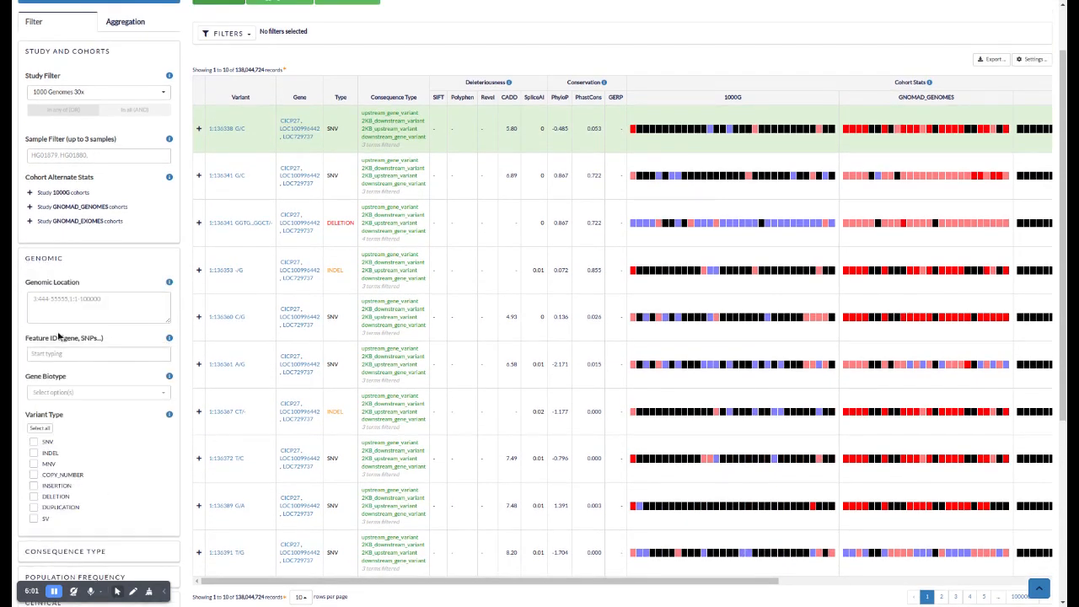
Find the gene BRCA1 in the genomic feature ID filter and add it
{"action": "left_click", "coordinate": [45, 358]}
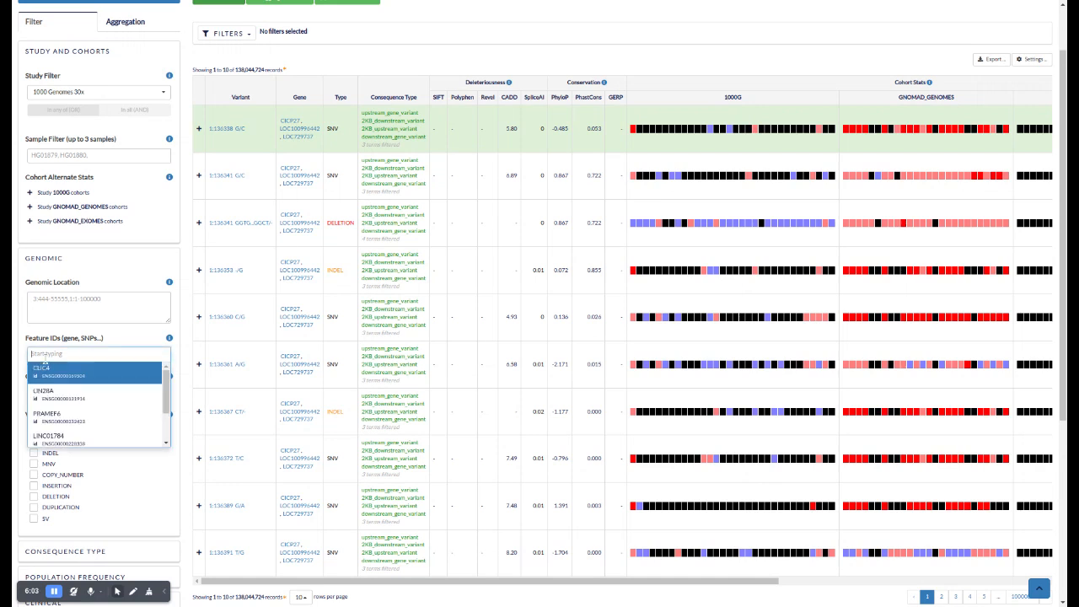
{"action": "type", "text": "br"}
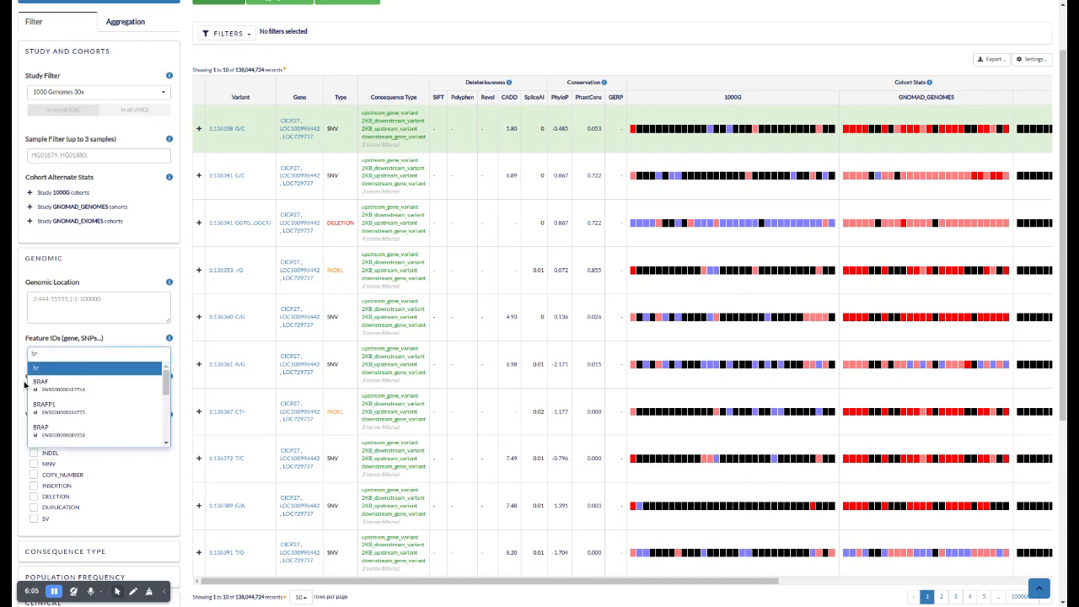
{"action": "type", "text": "ca1"}
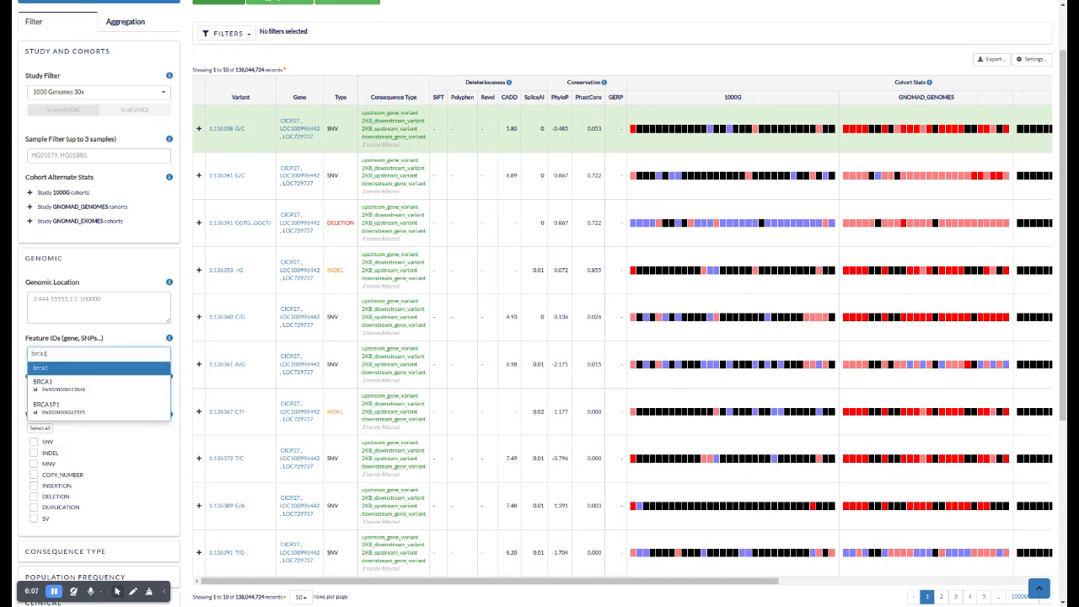
{"action": "left_click", "coordinate": [38, 384]}
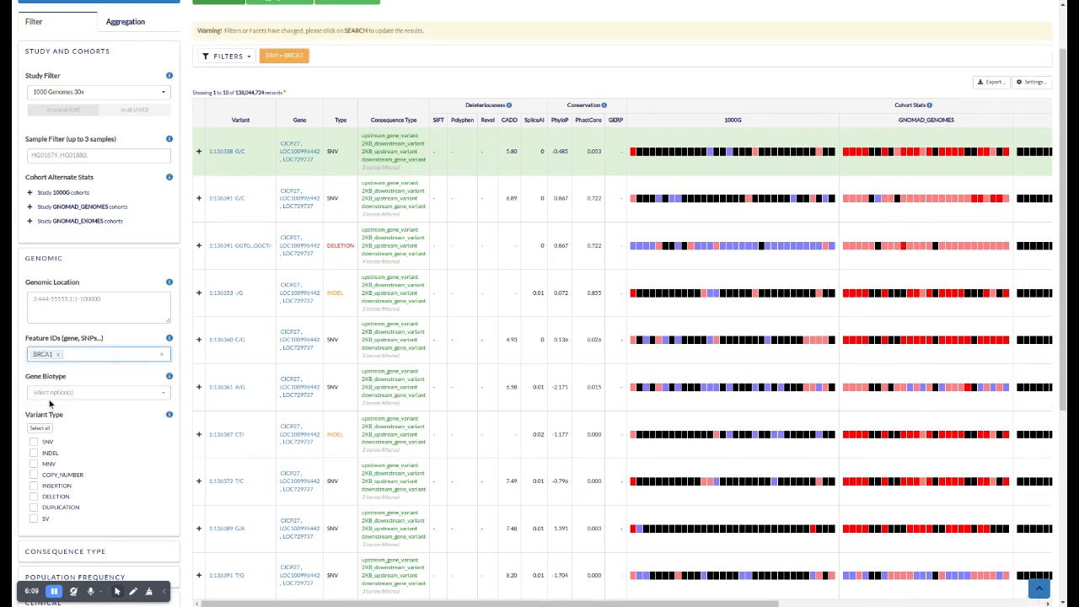
View the available gene biotype options and close them with none selected
{"action": "left_click", "coordinate": [49, 389]}
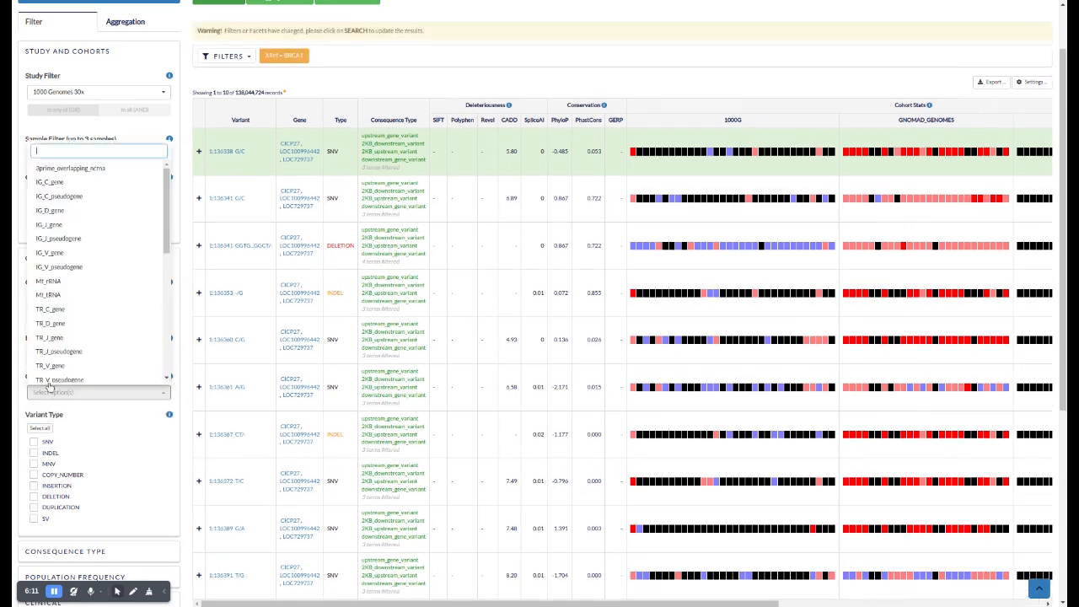
{"action": "left_click", "coordinate": [90, 406]}
Add the Loss-of-Function (LoF) preset to the consequence type filter and run the variant search
{"action": "scroll", "coordinate": [89, 337], "scroll_direction": "down", "scroll_amount": 3}
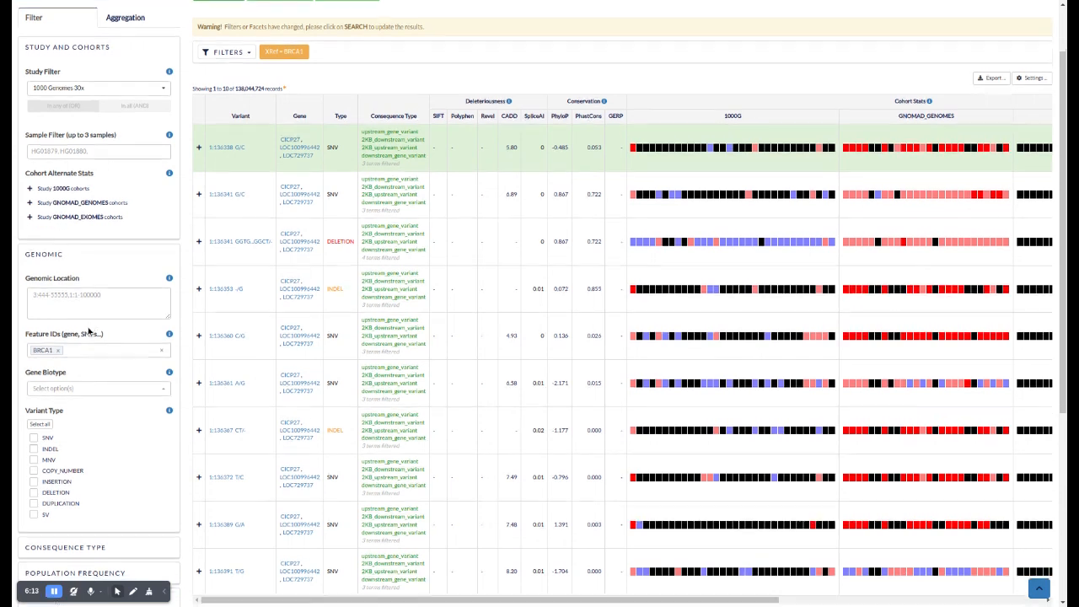
{"action": "left_click", "coordinate": [57, 347]}
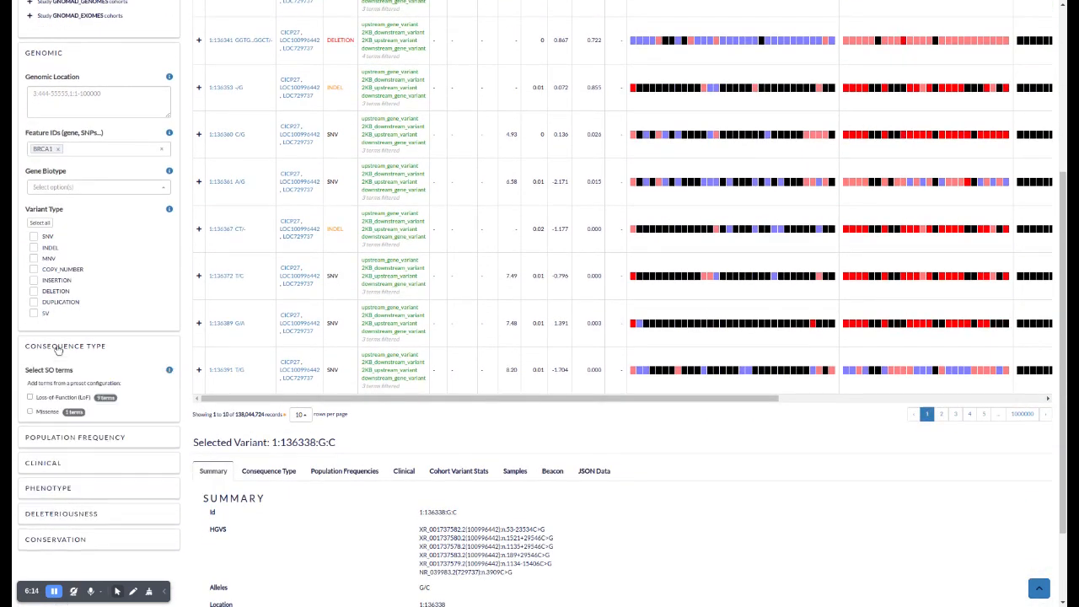
{"action": "left_click", "coordinate": [32, 398]}
{"action": "scroll", "coordinate": [127, 219], "scroll_direction": "up", "scroll_amount": 5}
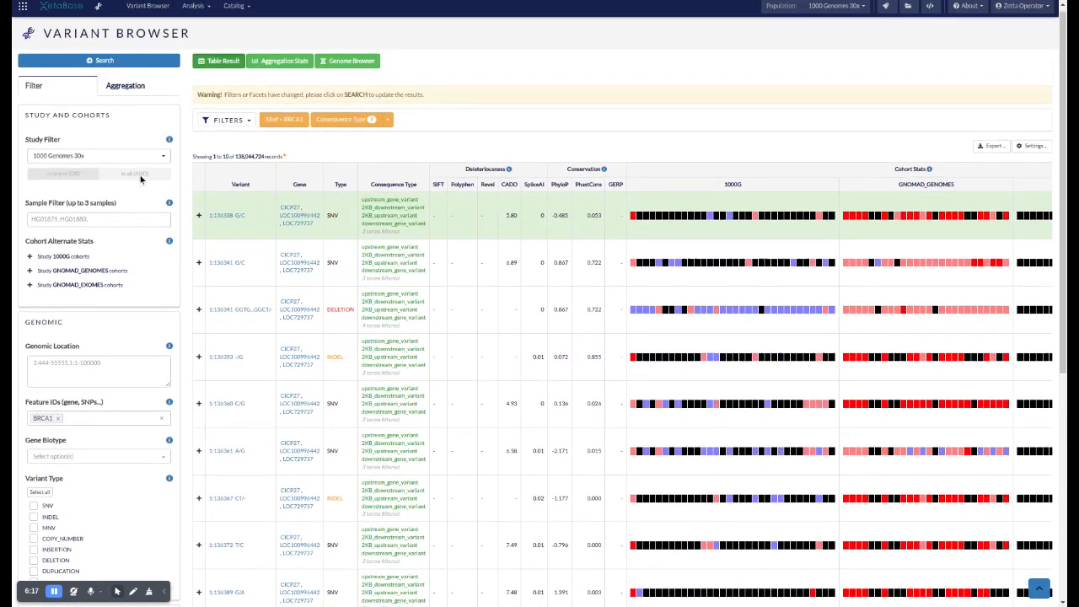
{"action": "left_click", "coordinate": [101, 66]}
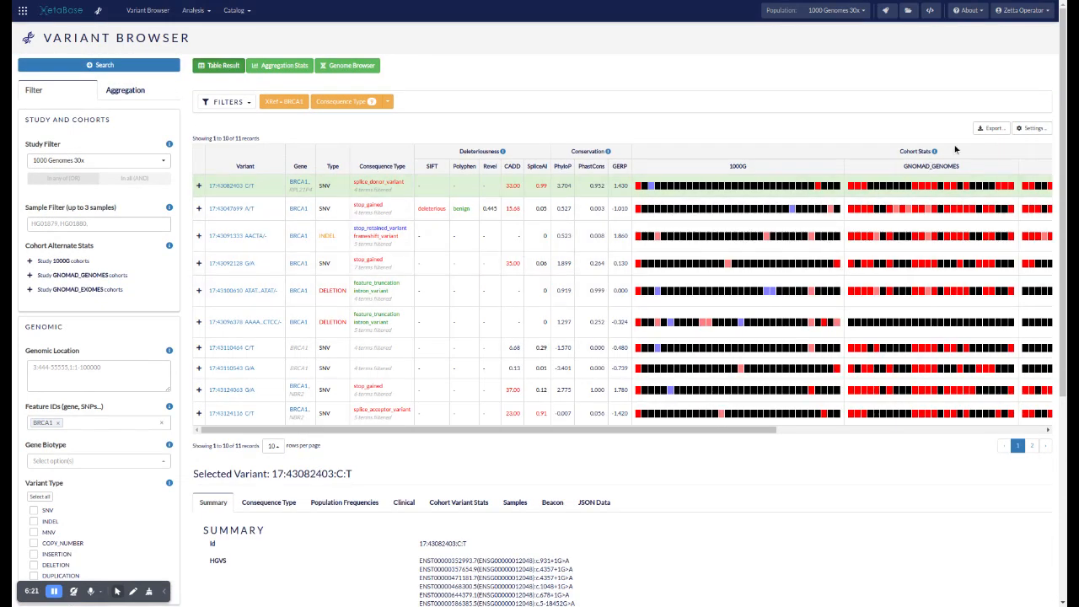
Download the filtered variant table in TSV format and close the export dialog
{"action": "left_click", "coordinate": [981, 132]}
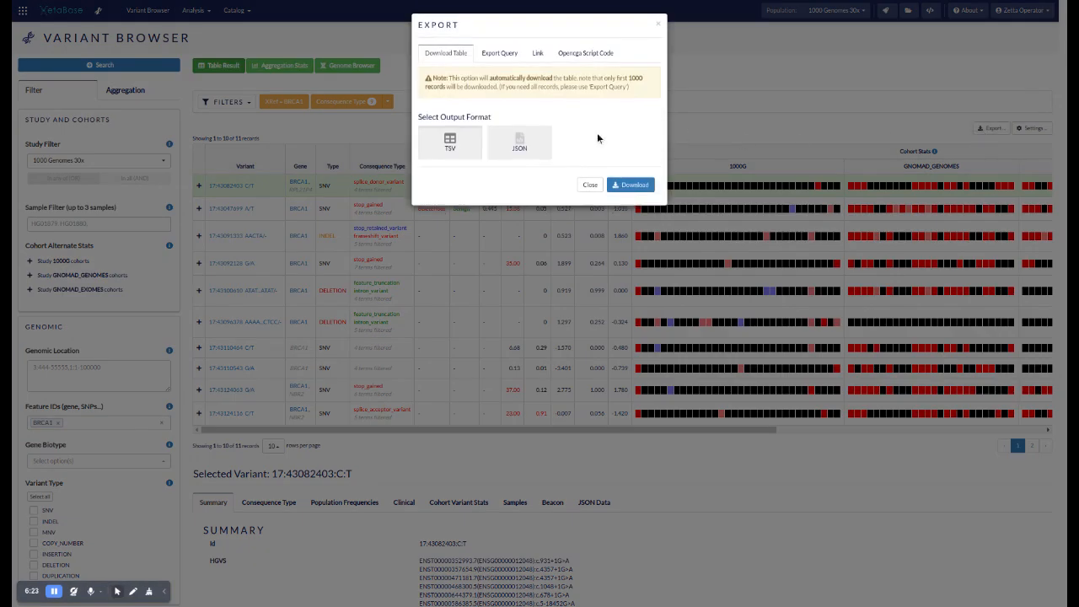
{"action": "left_click", "coordinate": [445, 148]}
{"action": "left_click", "coordinate": [624, 185]}
{"action": "left_click", "coordinate": [588, 185]}
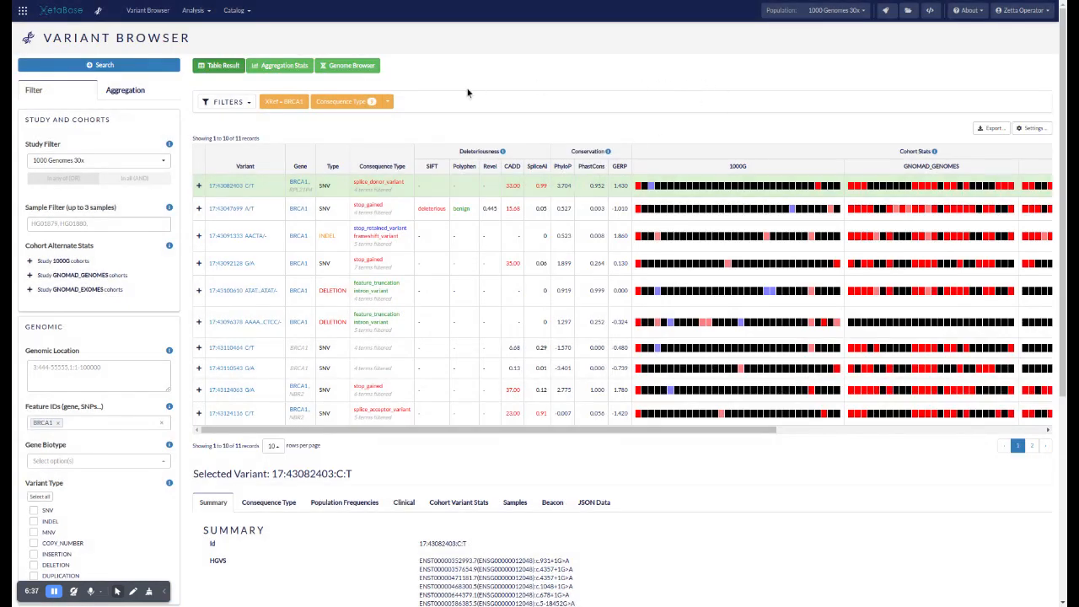
Remove the consequence type and BRCA1 filters from the active search
{"action": "left_click", "coordinate": [380, 102]}
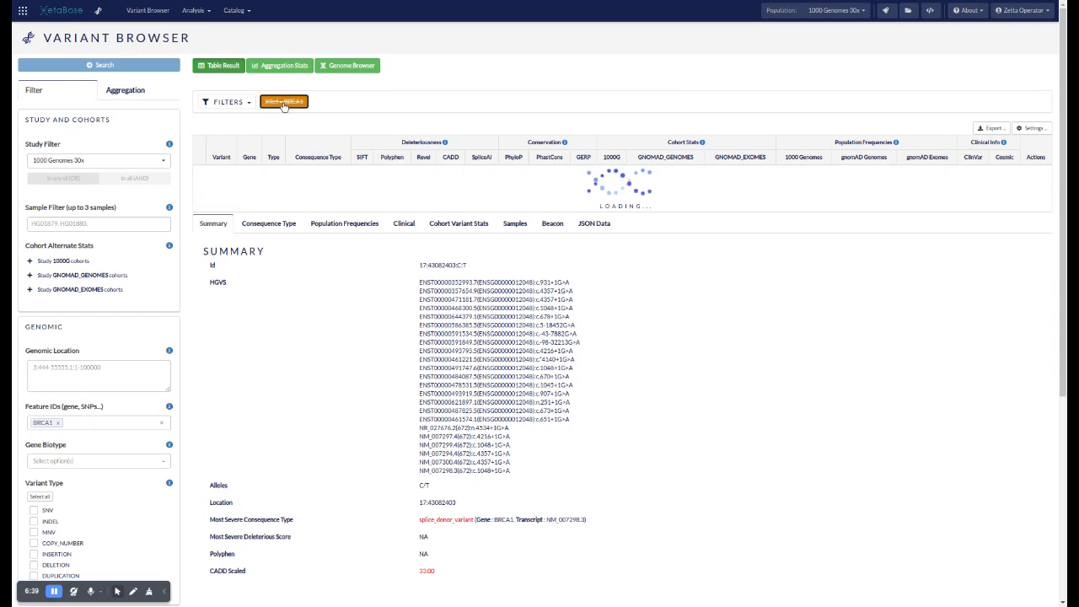
{"action": "left_click", "coordinate": [301, 102]}
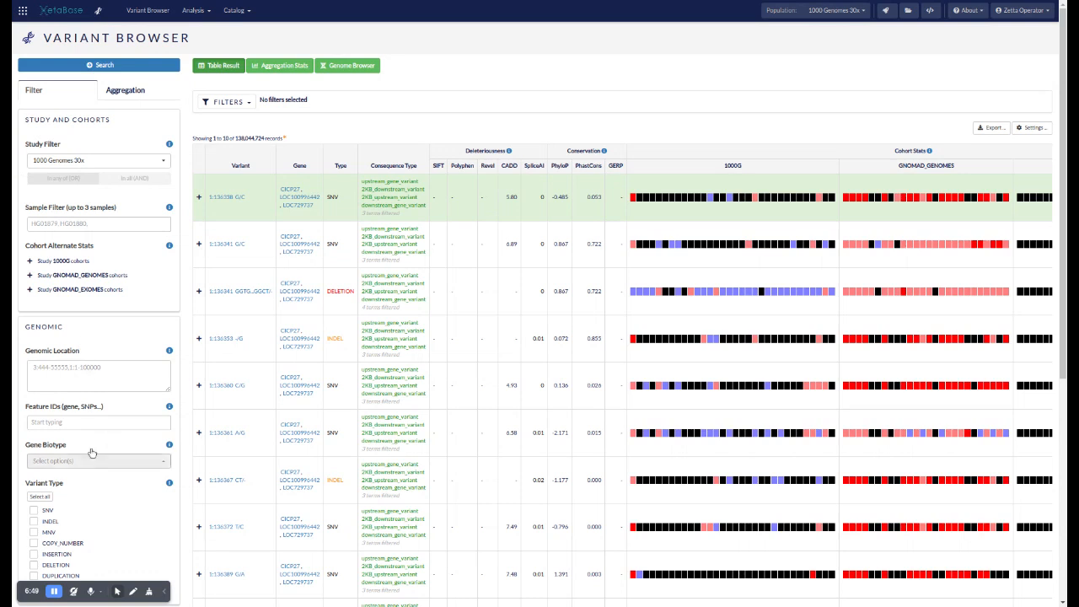
Filter the variants by the Loss-of-Function (LoF) and Missense consequence presets and run the search
{"action": "scroll", "coordinate": [90, 451], "scroll_direction": "down", "scroll_amount": 3}
{"action": "left_click", "coordinate": [30, 397]}
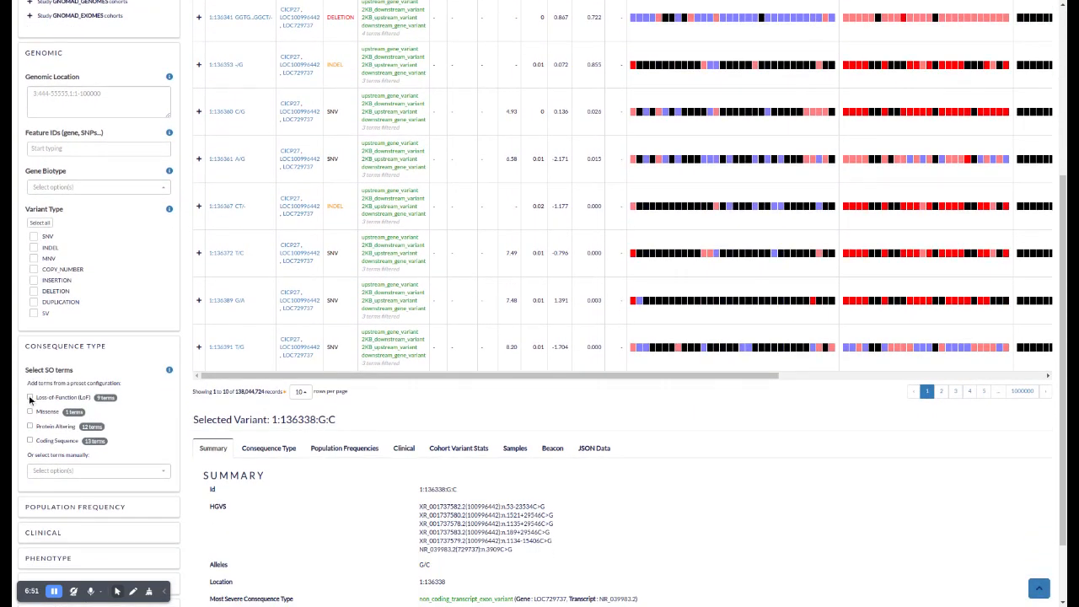
{"action": "left_click", "coordinate": [29, 411]}
{"action": "scroll", "coordinate": [143, 227], "scroll_direction": "up", "scroll_amount": 3}
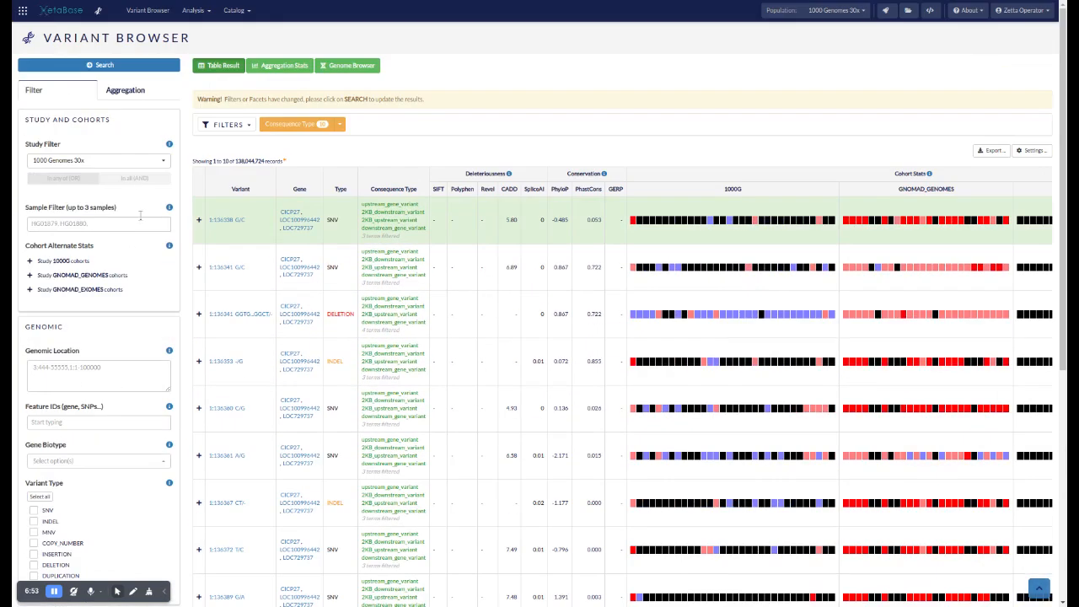
{"action": "left_click", "coordinate": [127, 65]}
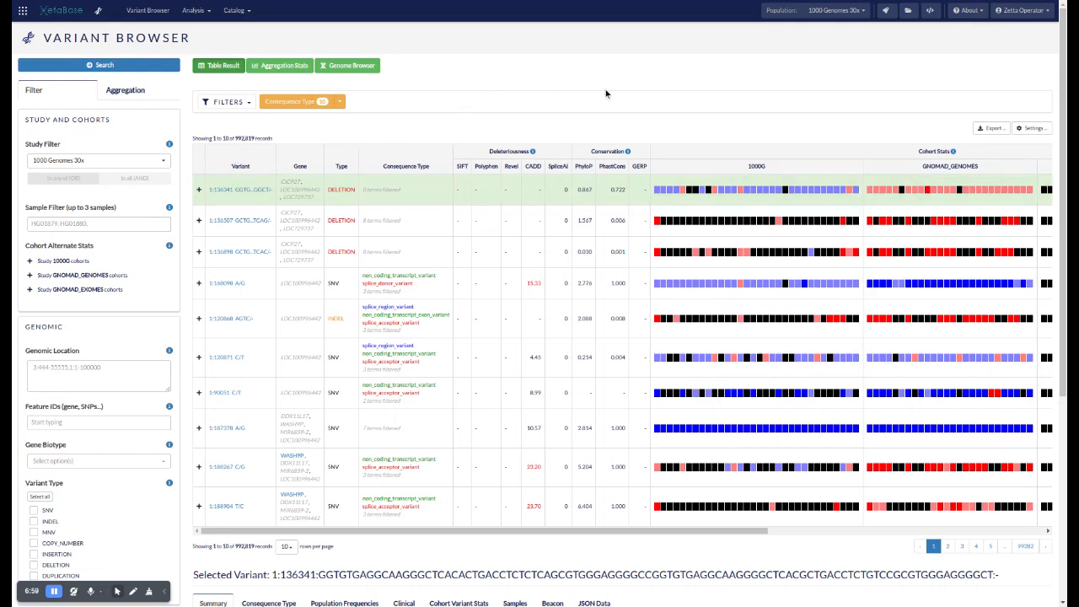
Review the Export Query output formats and job settings for the search results, closing the dialog without launching a job
{"action": "left_click", "coordinate": [988, 129]}
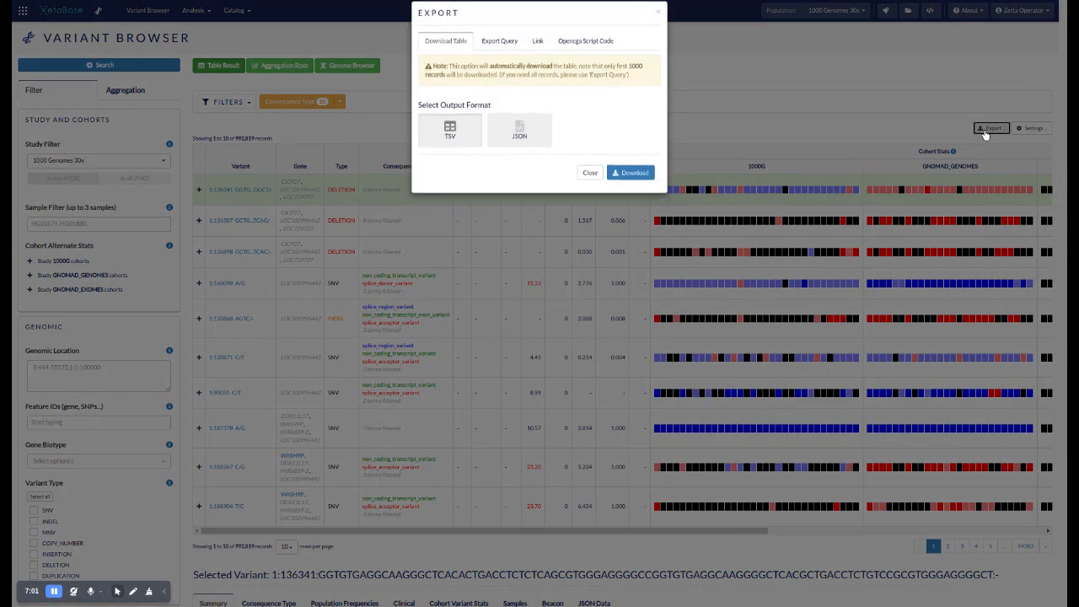
{"action": "left_click", "coordinate": [490, 59]}
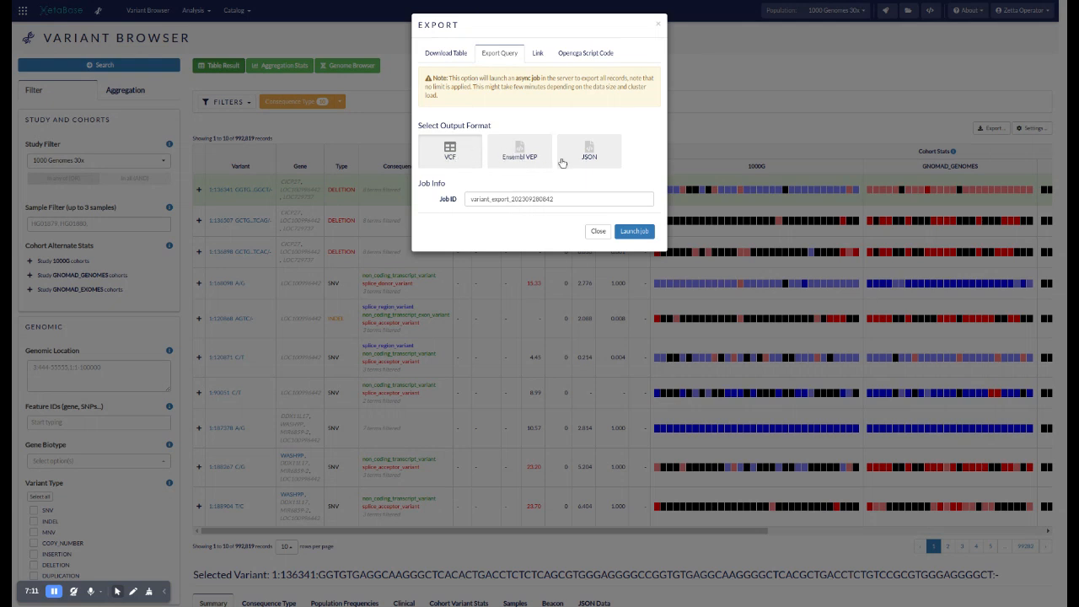
{"action": "left_click", "coordinate": [737, 116]}
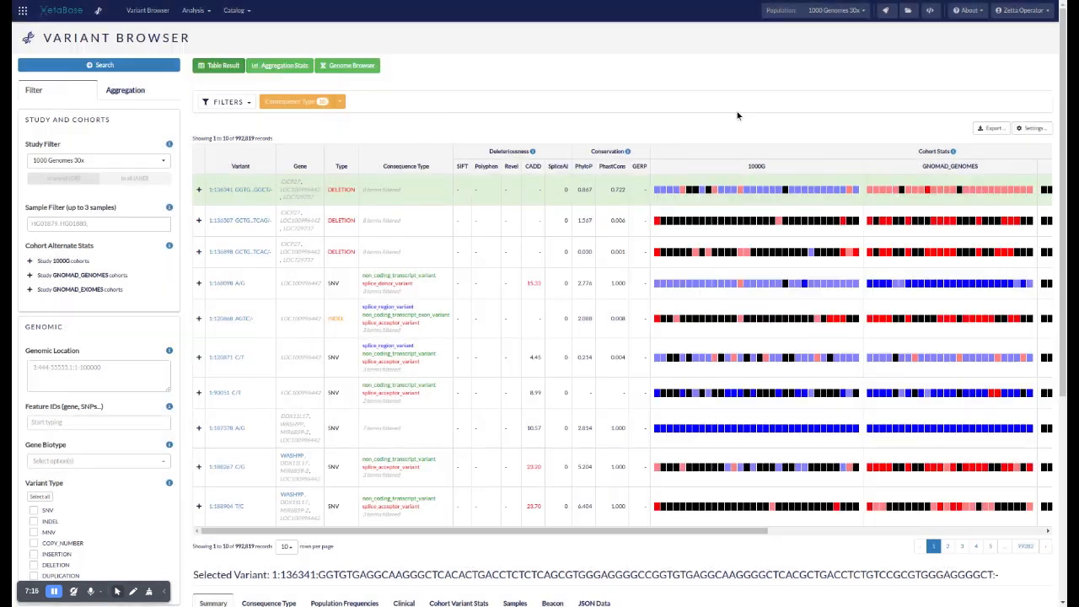
{"action": "left_click", "coordinate": [981, 128]}
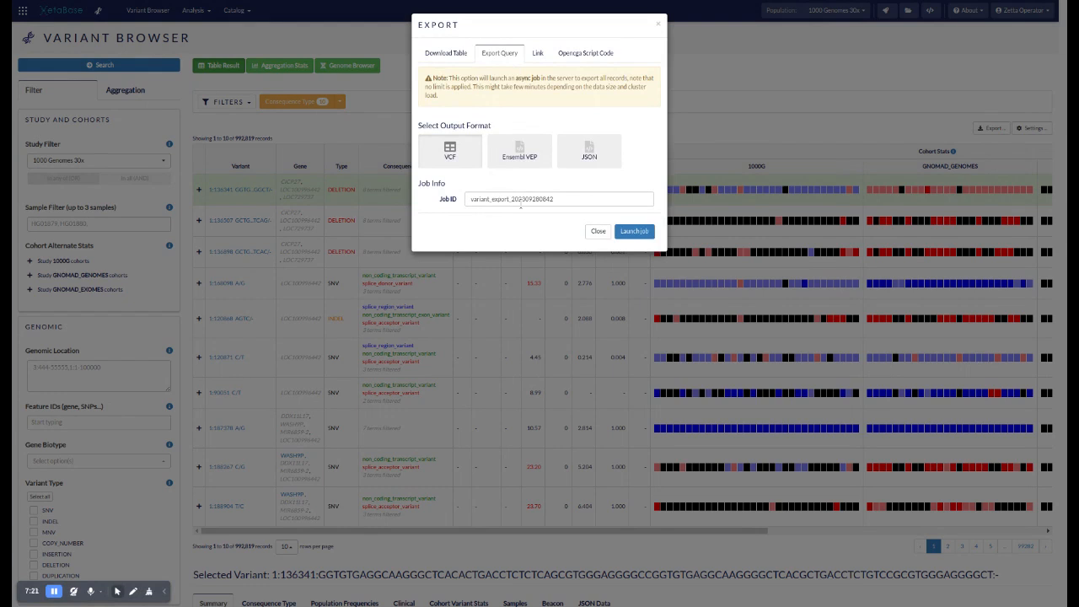
{"action": "left_click", "coordinate": [796, 92]}
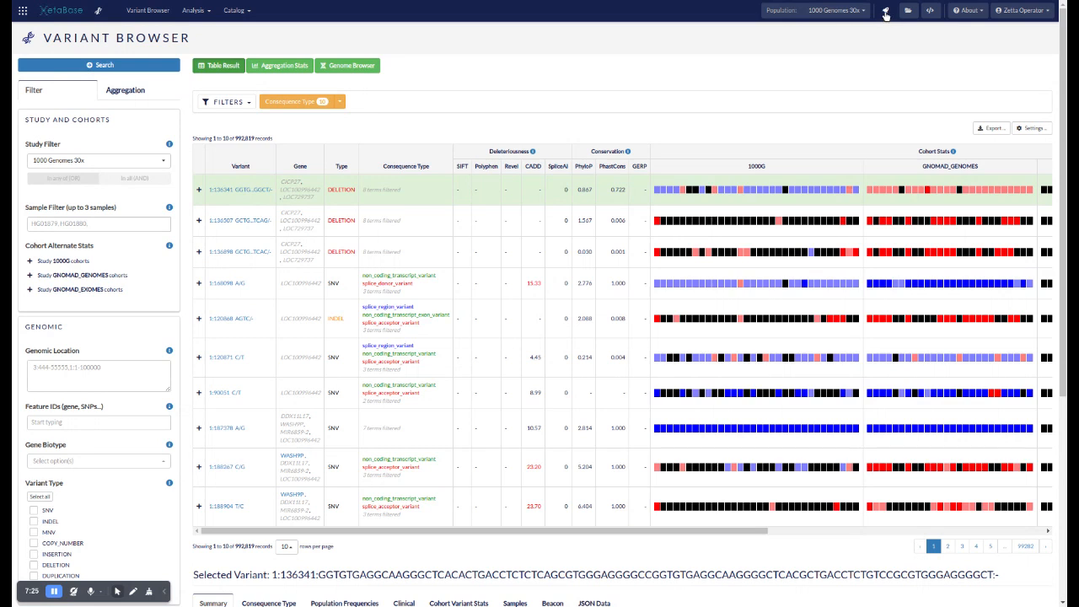
Show the finished jobs in the recent jobs list and open the variant-export job from 1 Jul 2023 in the Jobs Browser
{"action": "left_click", "coordinate": [885, 15]}
{"action": "left_click", "coordinate": [885, 14]}
{"action": "left_click", "coordinate": [885, 14]}
{"action": "left_click", "coordinate": [830, 32]}
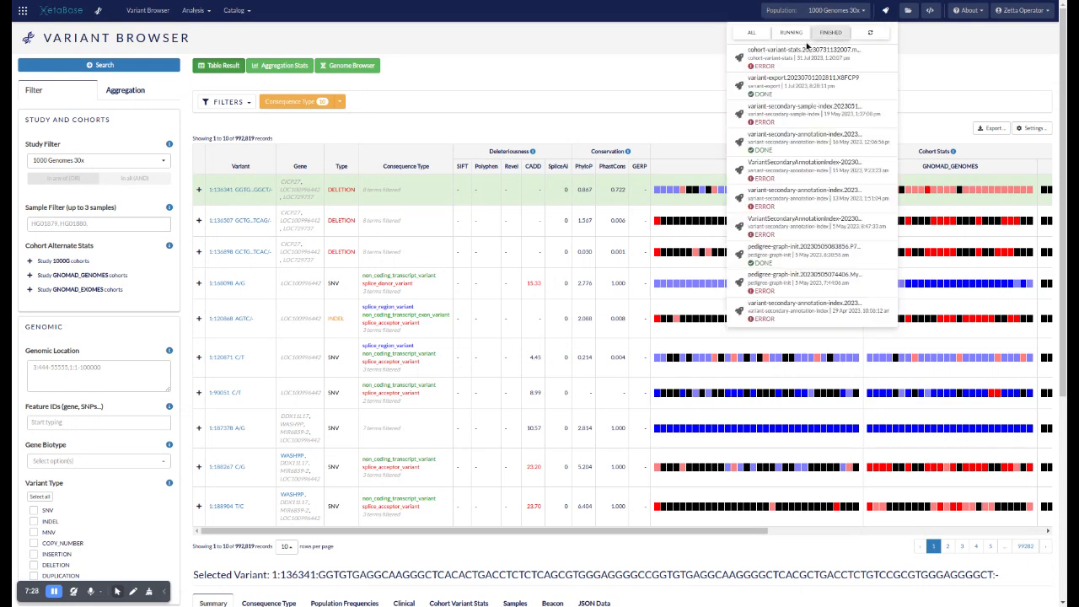
{"action": "left_click", "coordinate": [785, 93]}
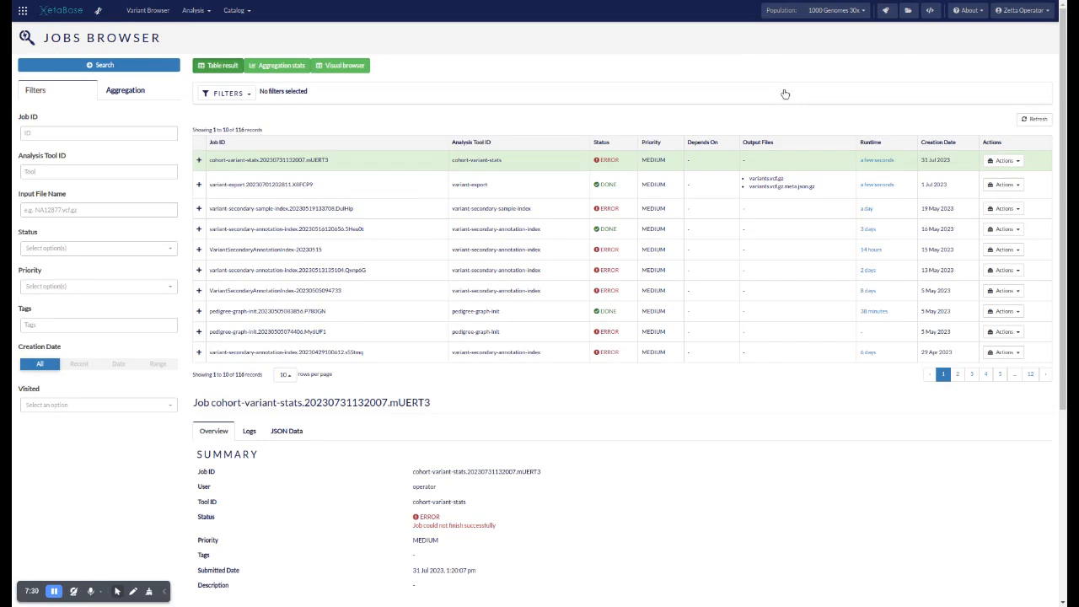
Filter the jobs by the status DONE and run the search
{"action": "left_click", "coordinate": [94, 171]}
{"action": "left_click", "coordinate": [125, 120]}
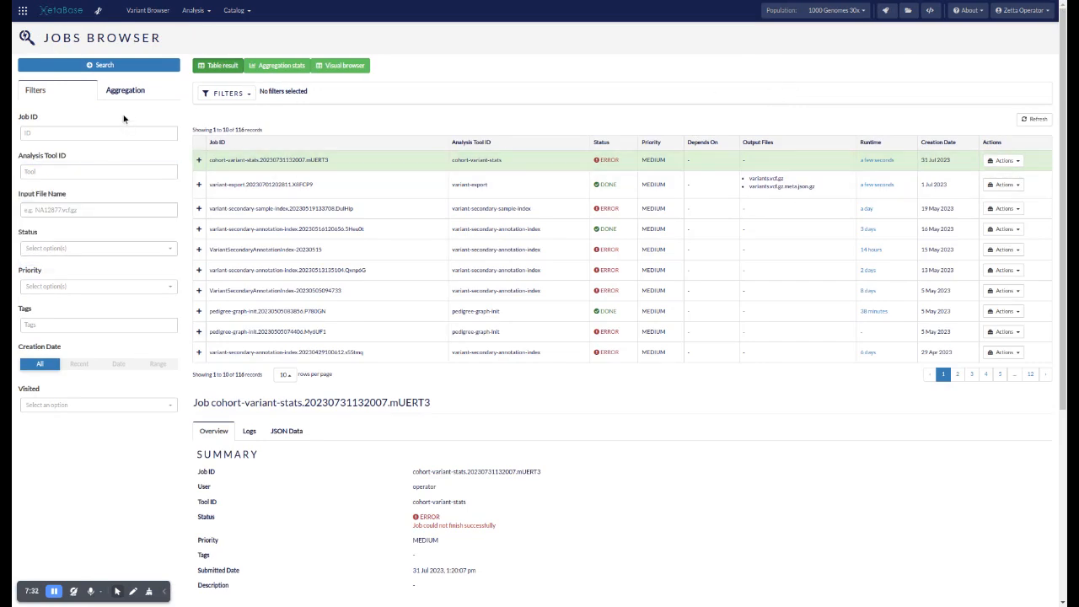
{"action": "left_click", "coordinate": [68, 248]}
{"action": "left_click", "coordinate": [38, 310]}
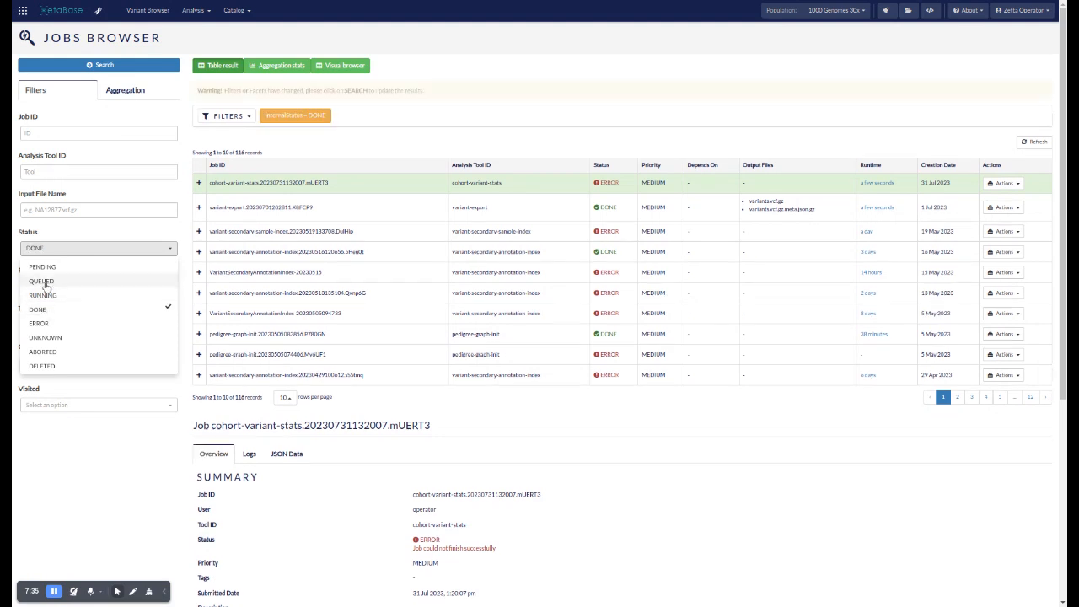
{"action": "left_click", "coordinate": [92, 66]}
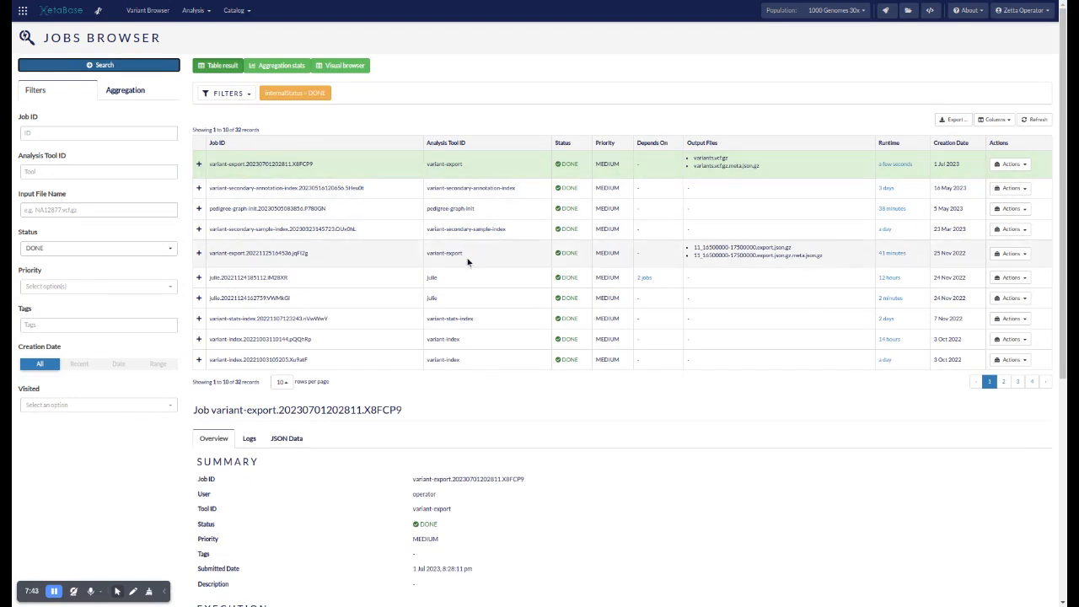
Examine the selected variant-export job's execution details and downloadable output files
{"action": "scroll", "coordinate": [523, 330], "scroll_direction": "down", "scroll_amount": 3}
{"action": "scroll", "coordinate": [489, 366], "scroll_direction": "down", "scroll_amount": 1}
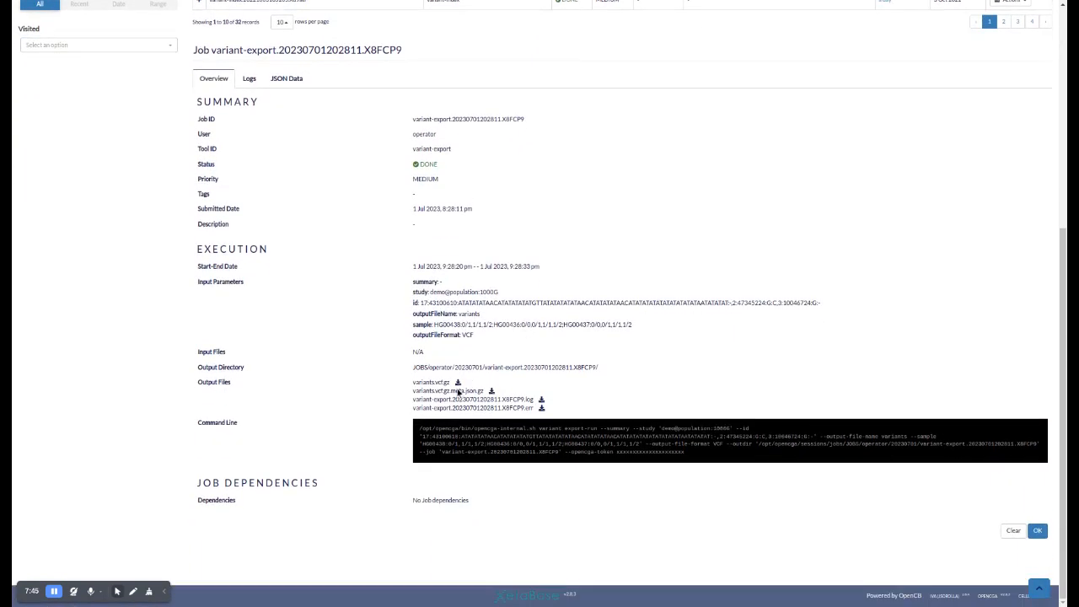